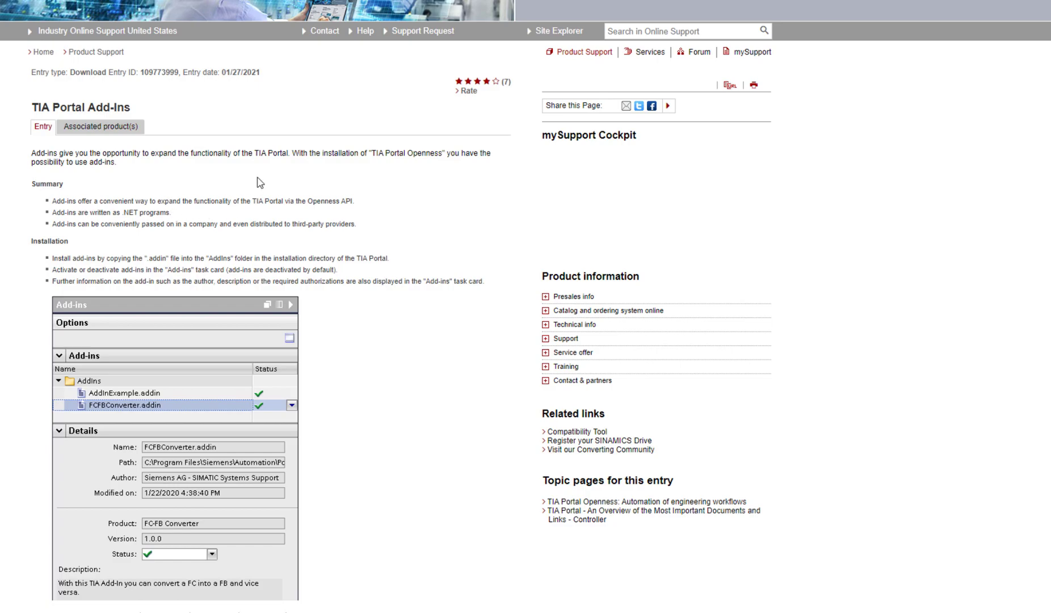
Scroll the TIA Portal Add-Ins support page down to the FC-FB-Converter downloads list.
drag(112, 108, 30, 108)
click(306, 280)
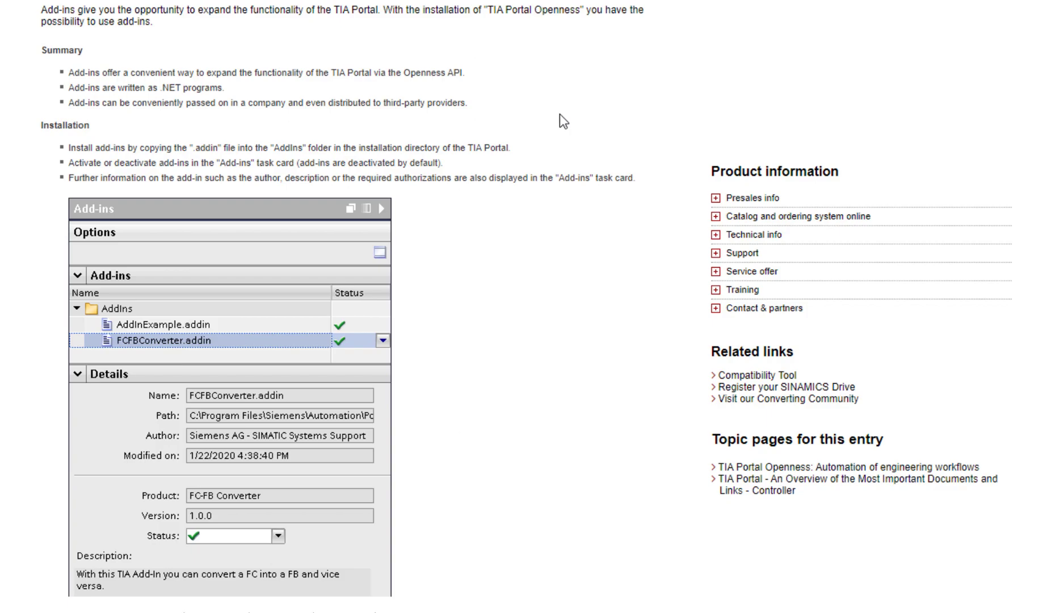
scroll(534, 395, down, 5)
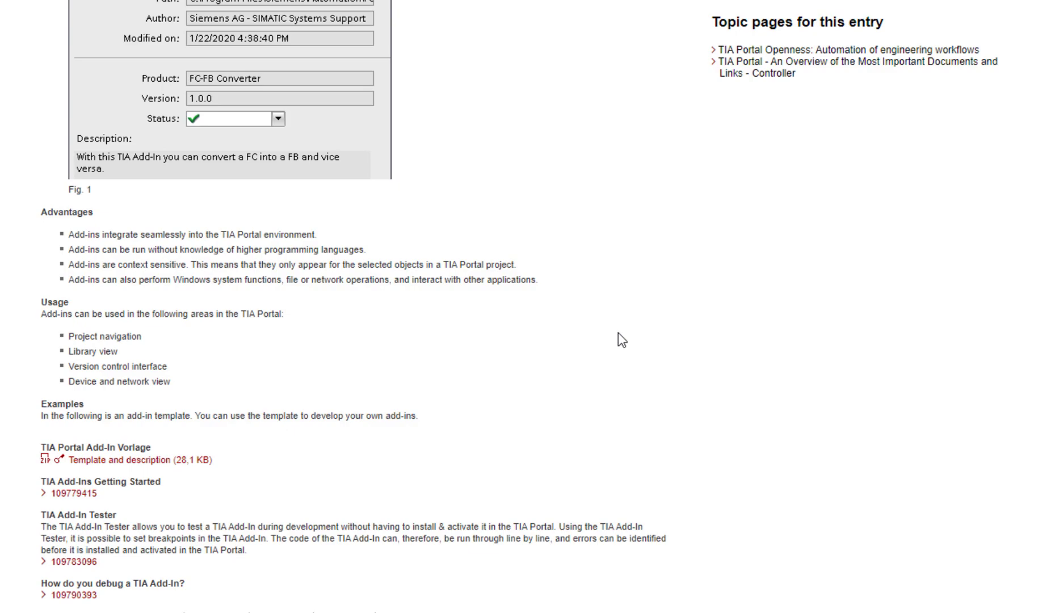
scroll(618, 332, down, 5)
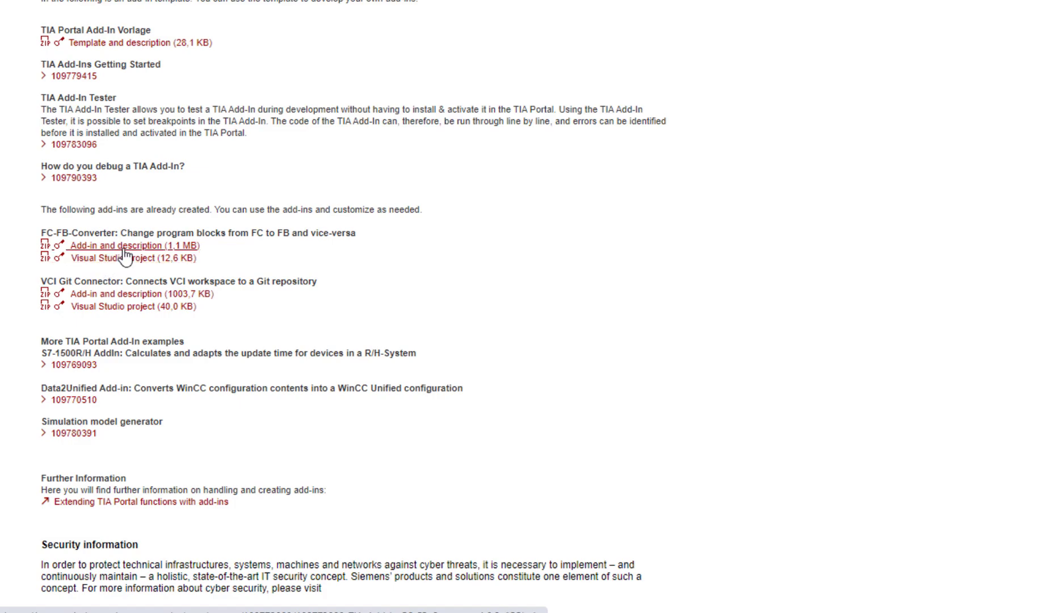
Download the FC-FB-Converter 'Add-in and description' zip and extract it with 7-Zip to its own folder.
click(124, 247)
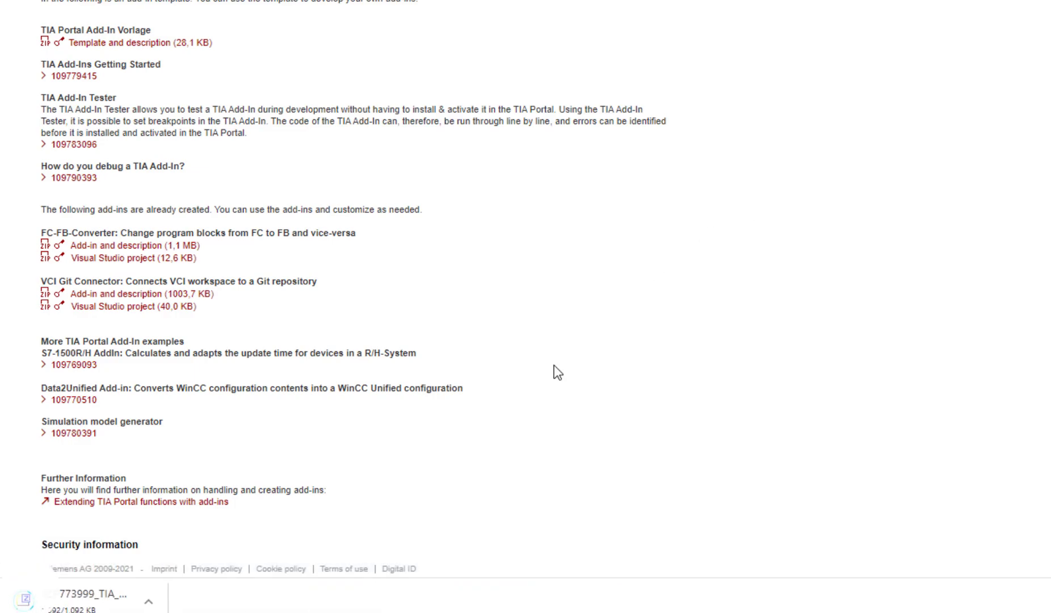
click(188, 602)
click(246, 549)
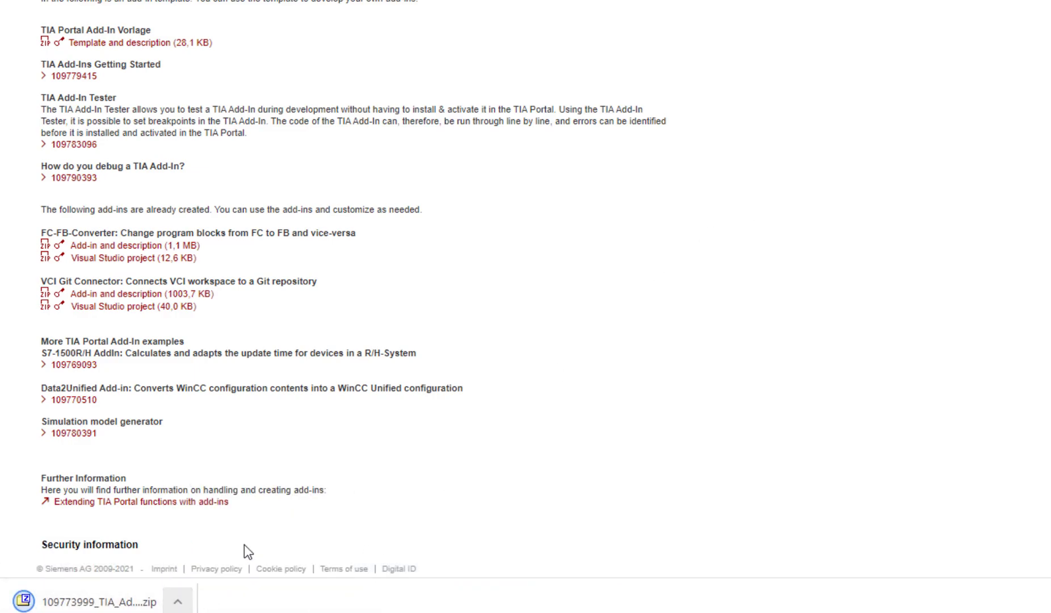
right_click(563, 84)
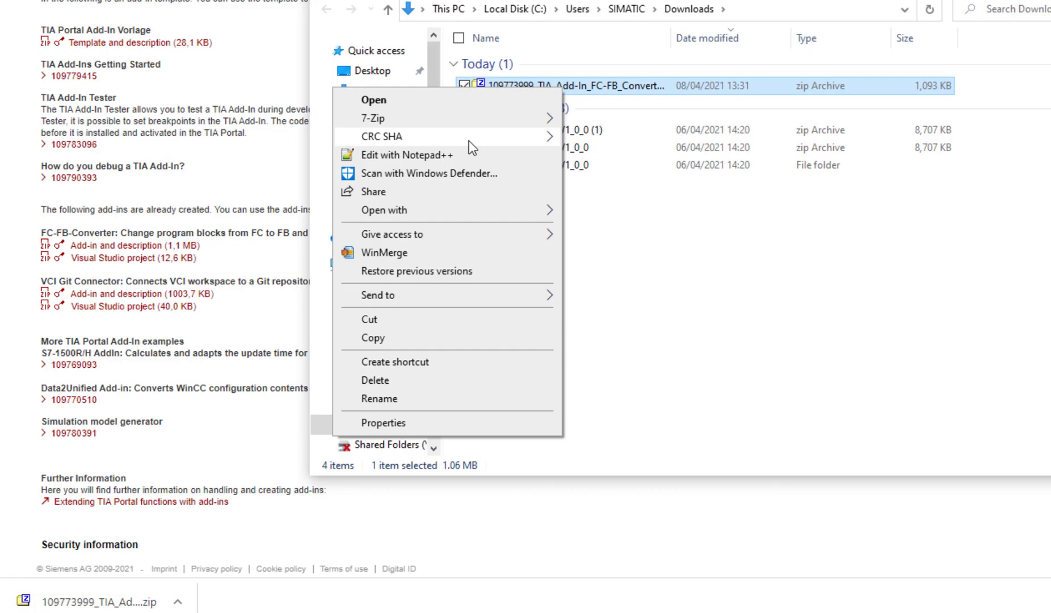
mouse_move(470, 124)
click(658, 194)
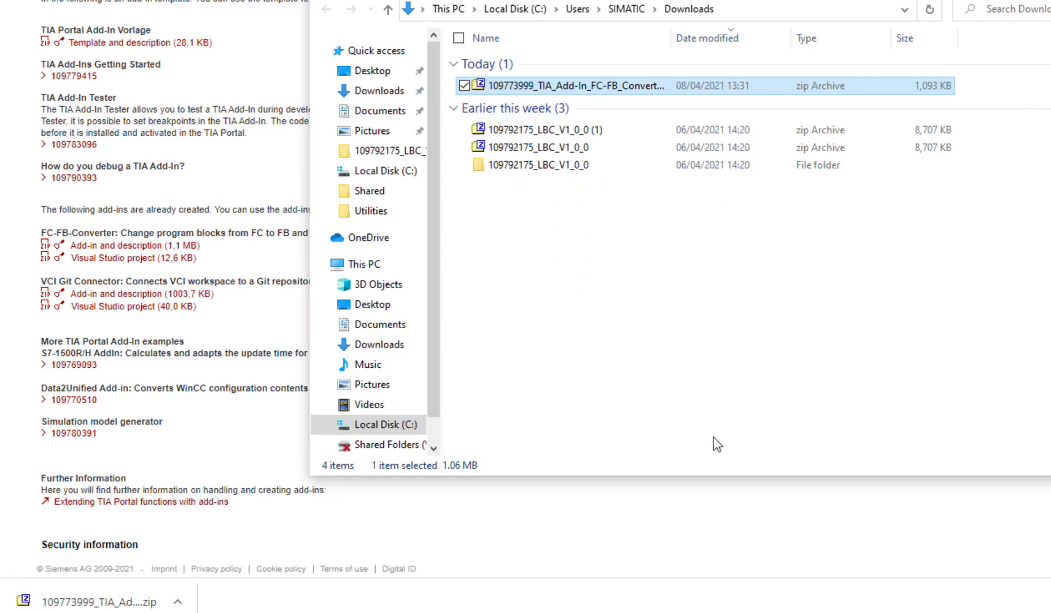
Open the extracted folder, widen the name column, and open the Install instruction text file.
double_click(533, 108)
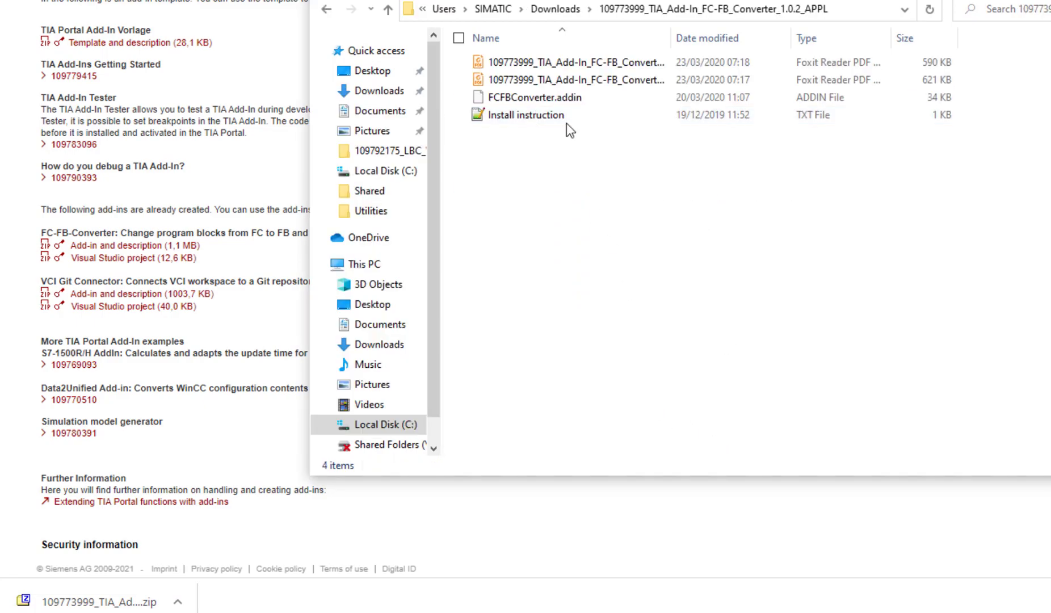
click(536, 117)
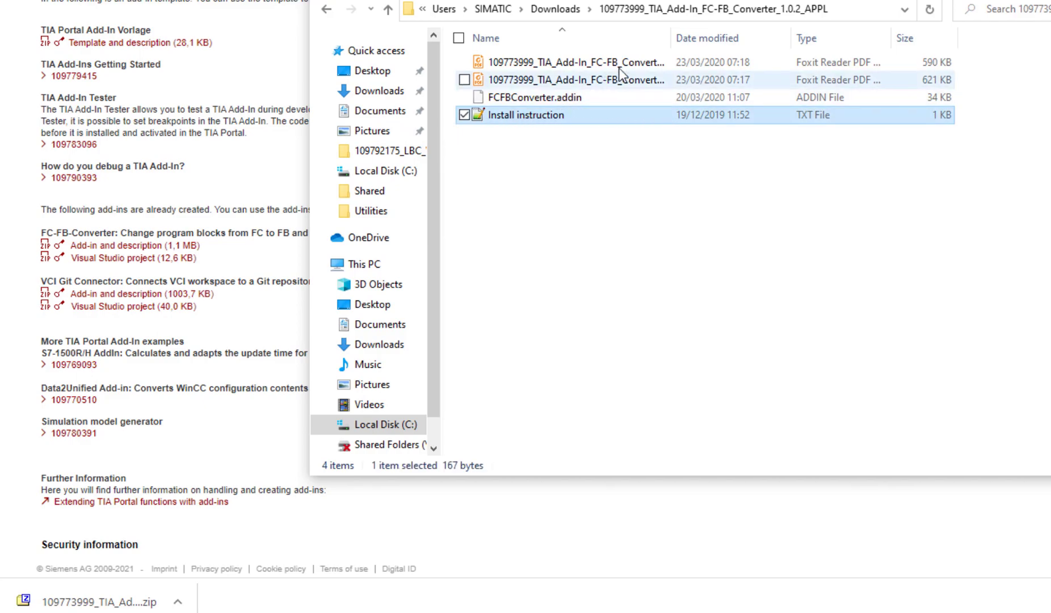
double_click(669, 38)
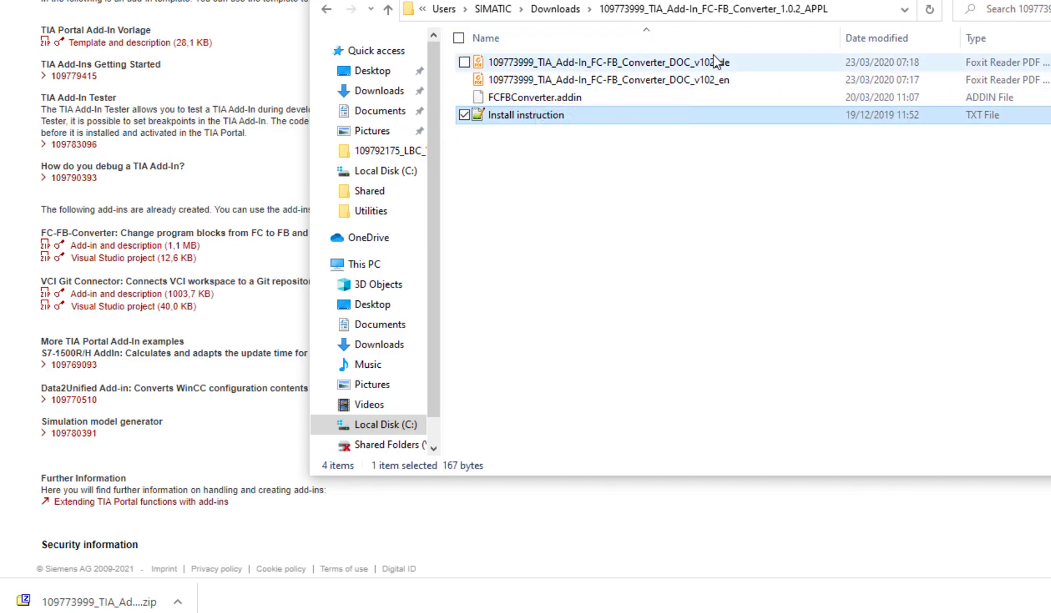
double_click(529, 118)
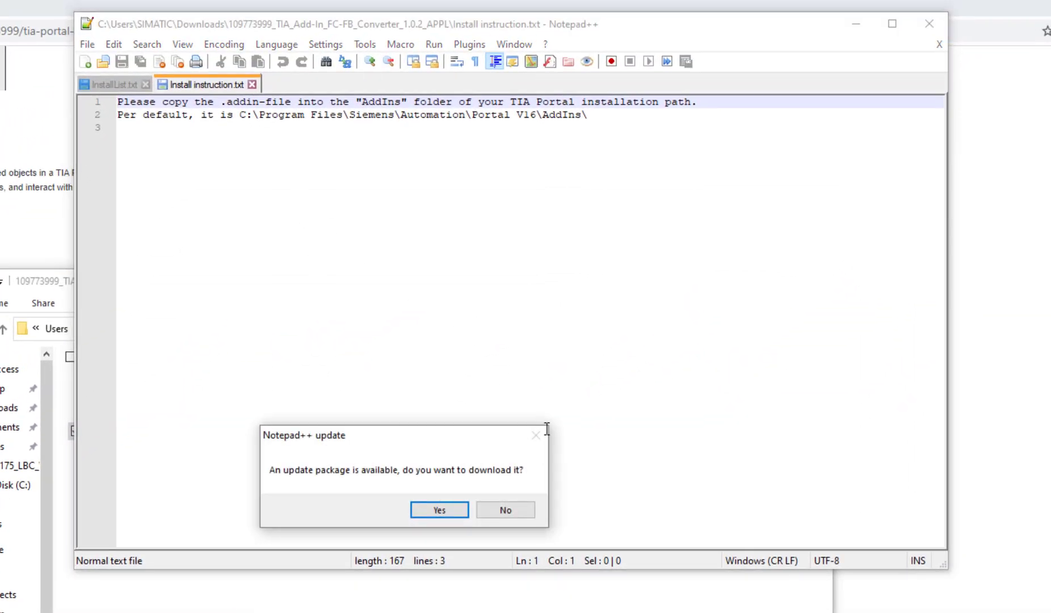
Decline the Notepad++ update and select FCFBConverter.addin in the extracted folder.
click(482, 510)
click(230, 103)
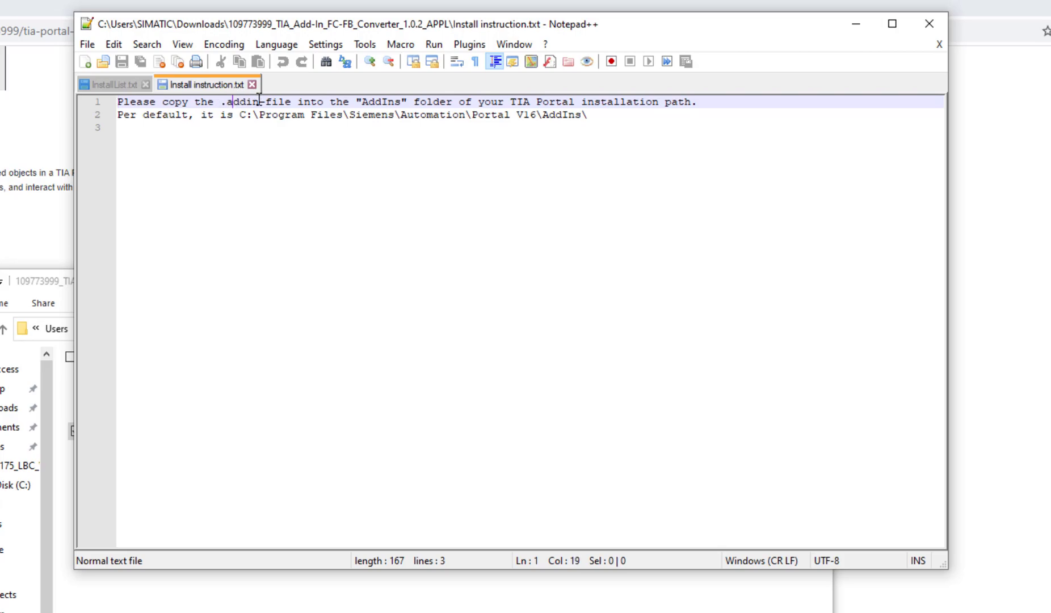
shift+click(579, 102)
drag(401, 23, 630, 90)
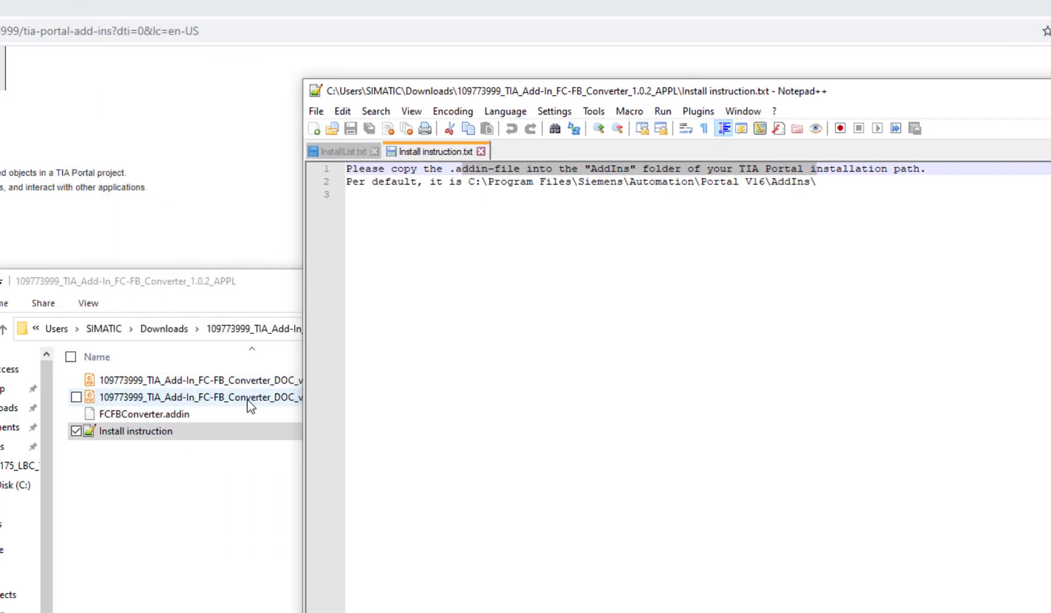
click(249, 412)
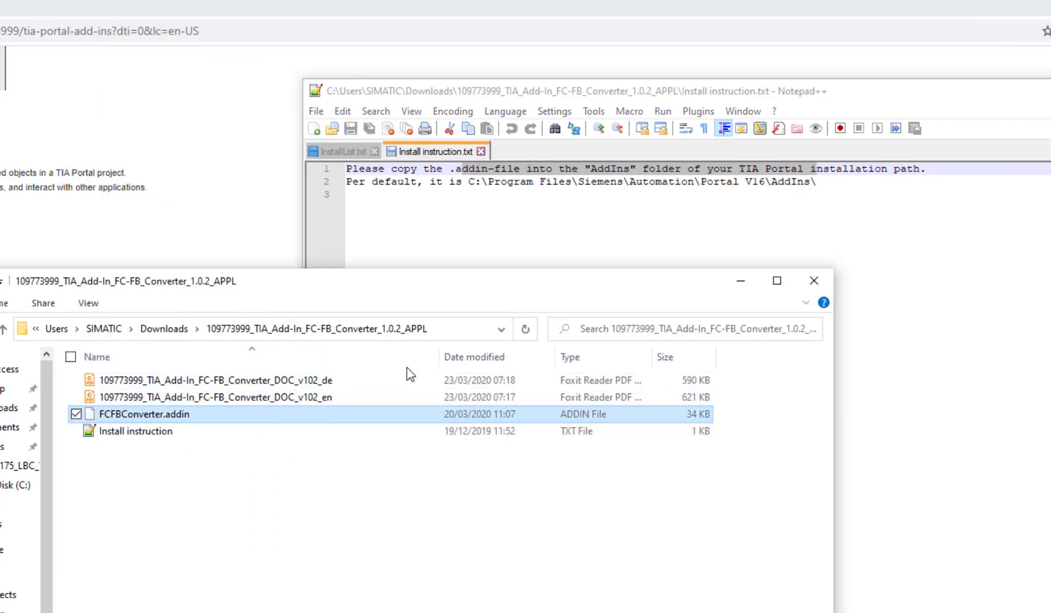
Browse to C:\Program Files\Siemens\Automation\Portal V16\AddIns.
drag(508, 181, 597, 182)
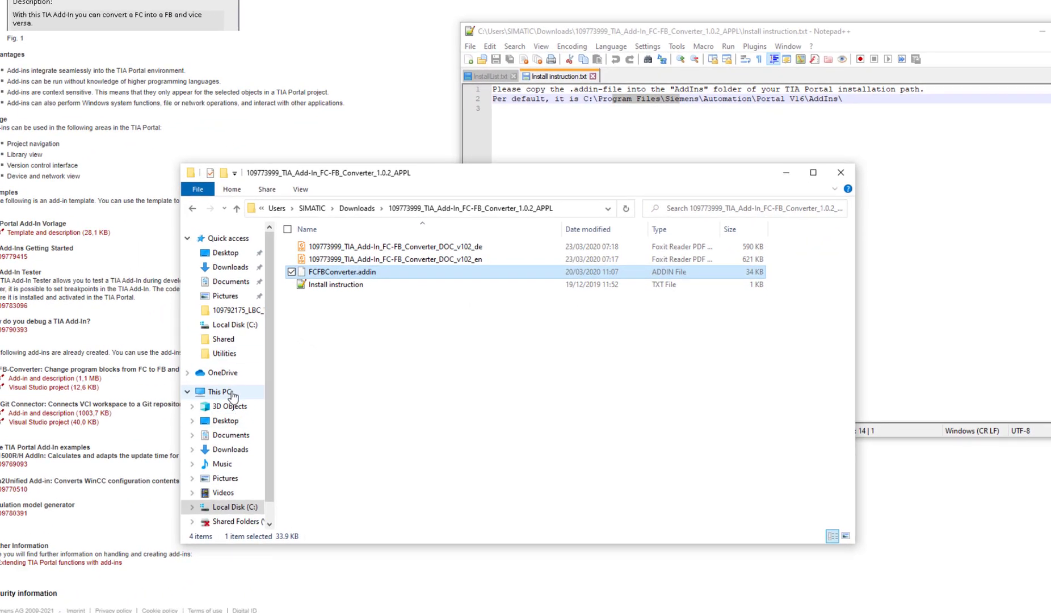
click(227, 392)
click(375, 370)
double_click(374, 369)
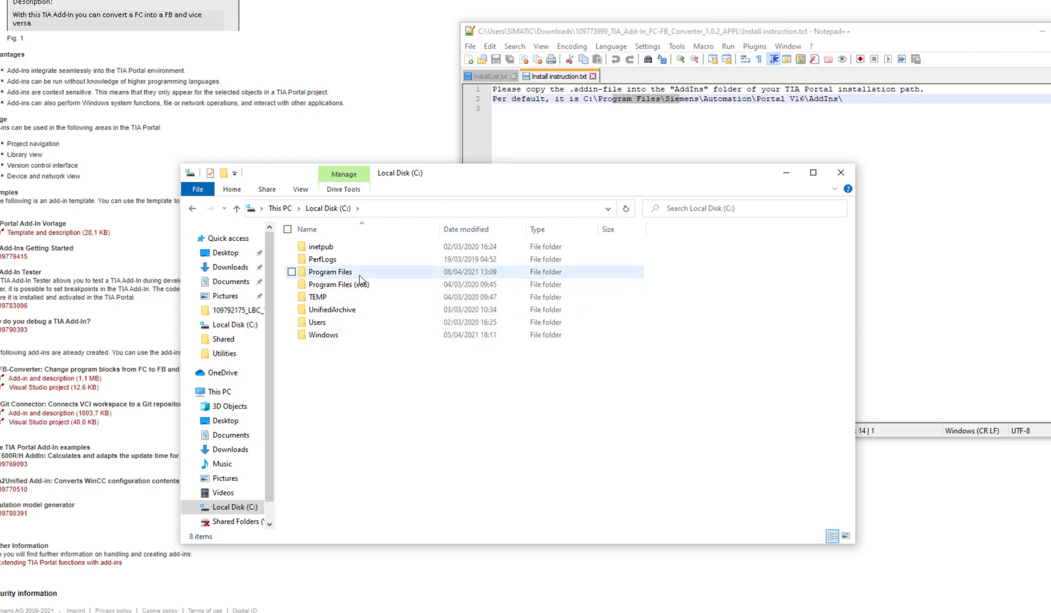
double_click(359, 273)
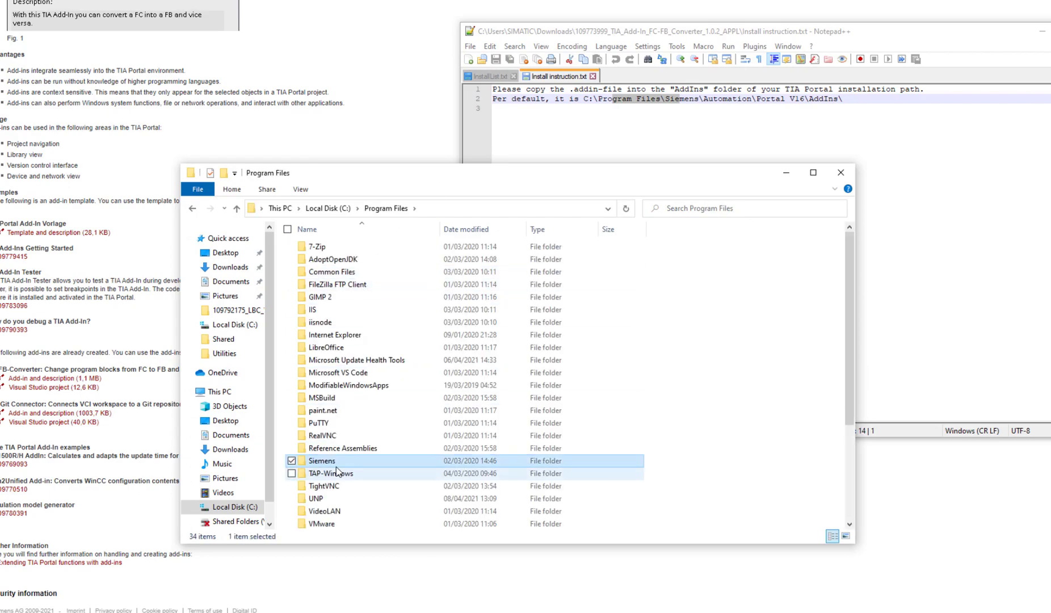
double_click(334, 460)
double_click(334, 248)
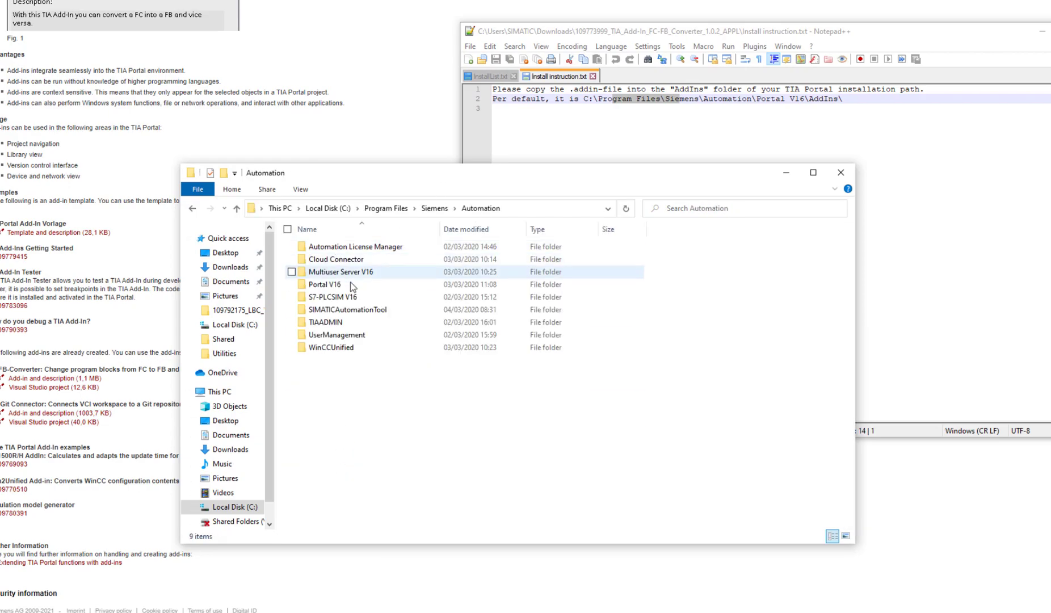
click(352, 284)
double_click(353, 286)
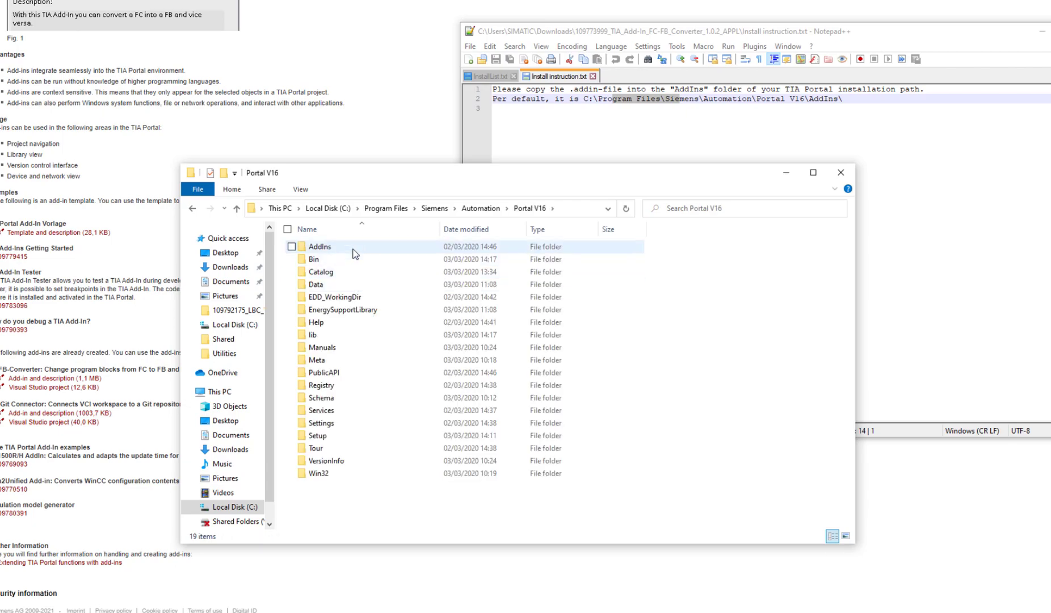
double_click(319, 246)
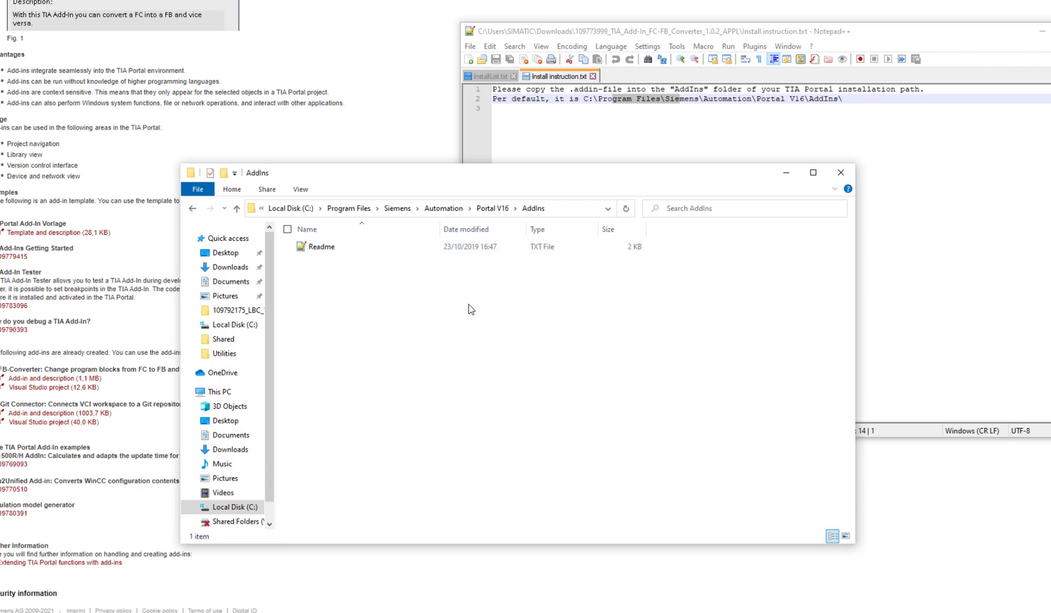
right_click(329, 304)
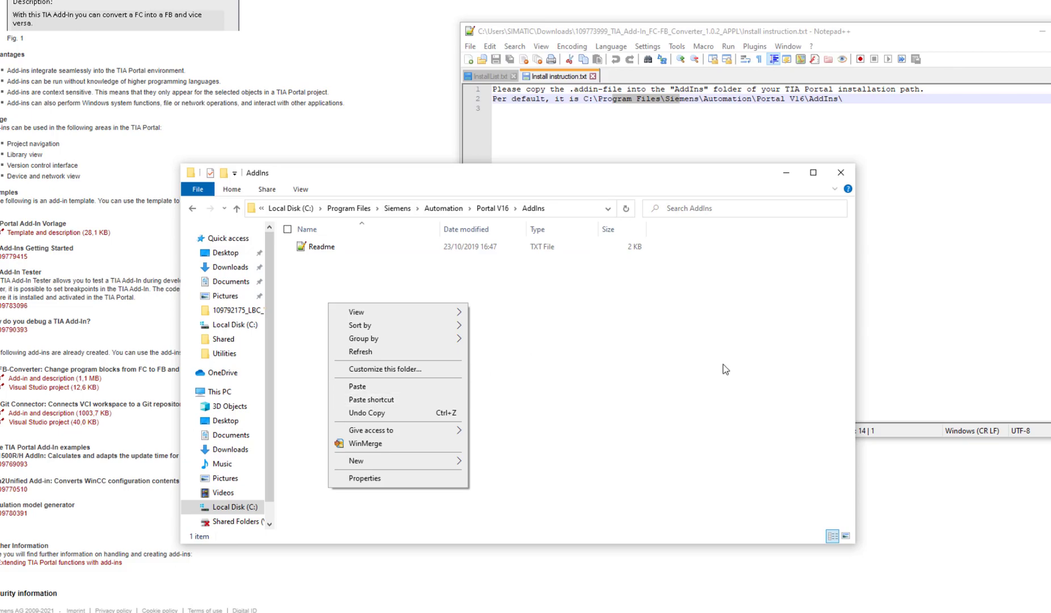
click(659, 344)
Launch TIA Portal V16 from Windows search and show its Add-ins panel.
key(super)
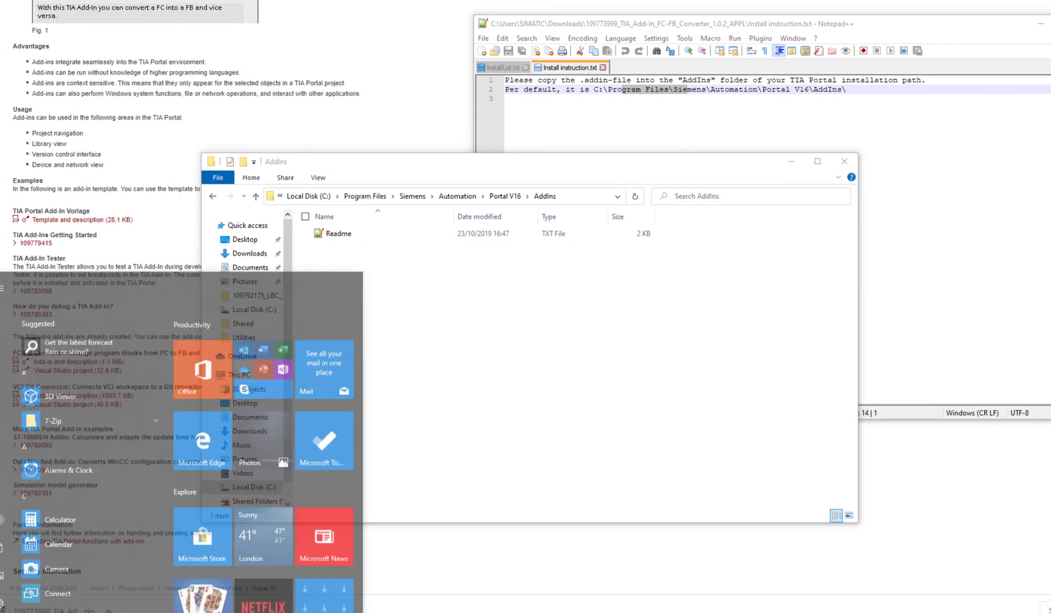
key(super)
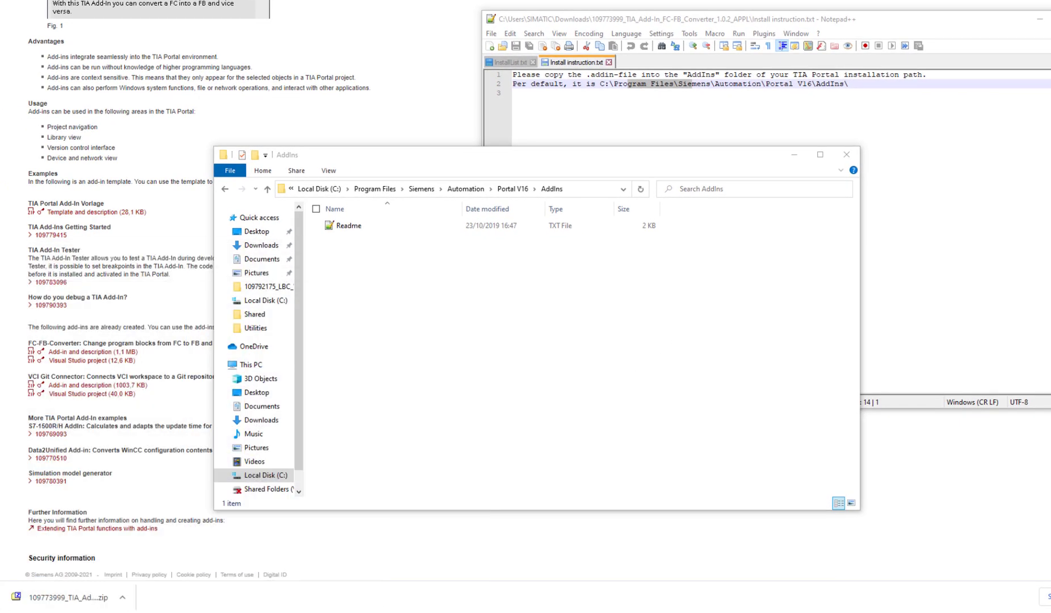
key(super)
text(v16)
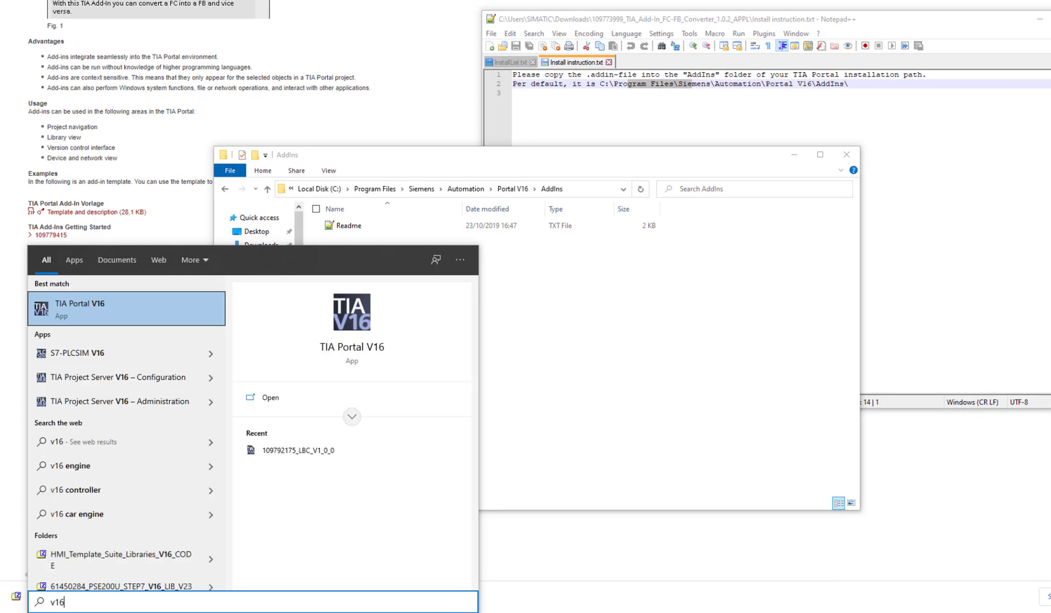
key(Return)
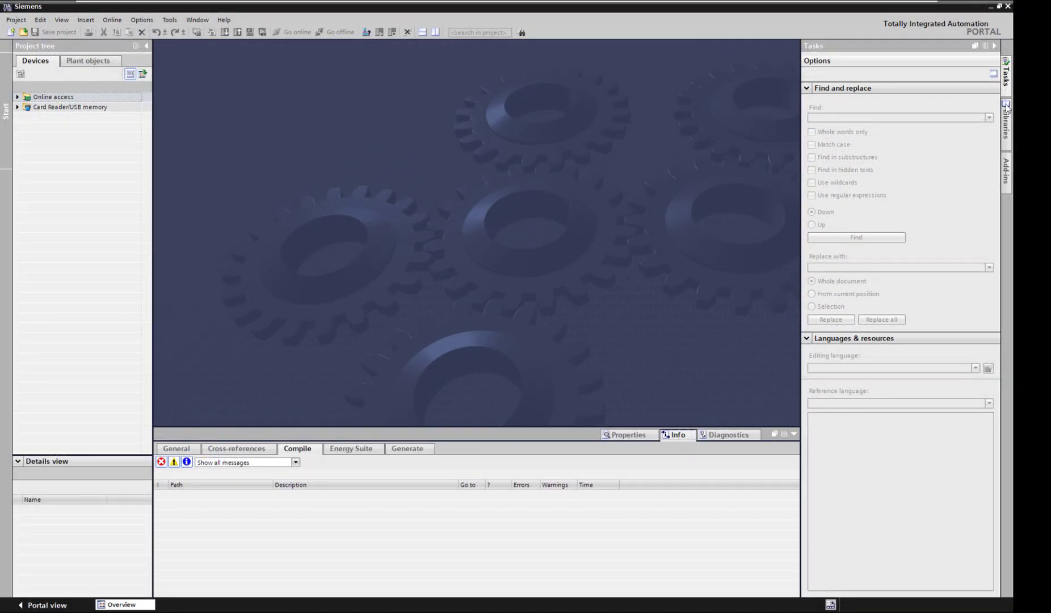
click(1006, 170)
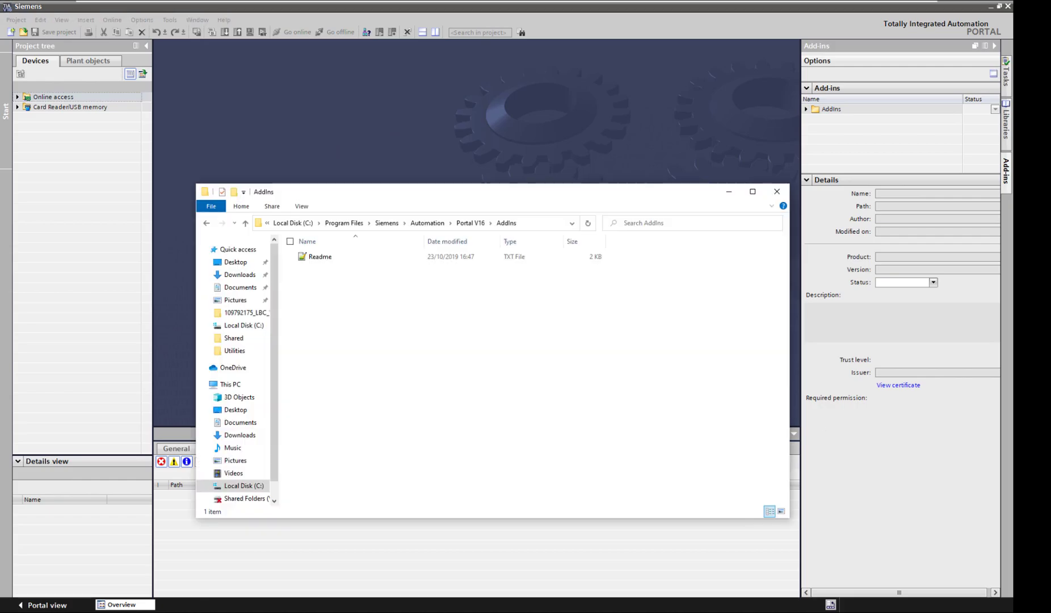
Paste FCFBConverter.addin into the Portal V16 AddIns folder, granting administrator permission.
mouse_move(57, 611)
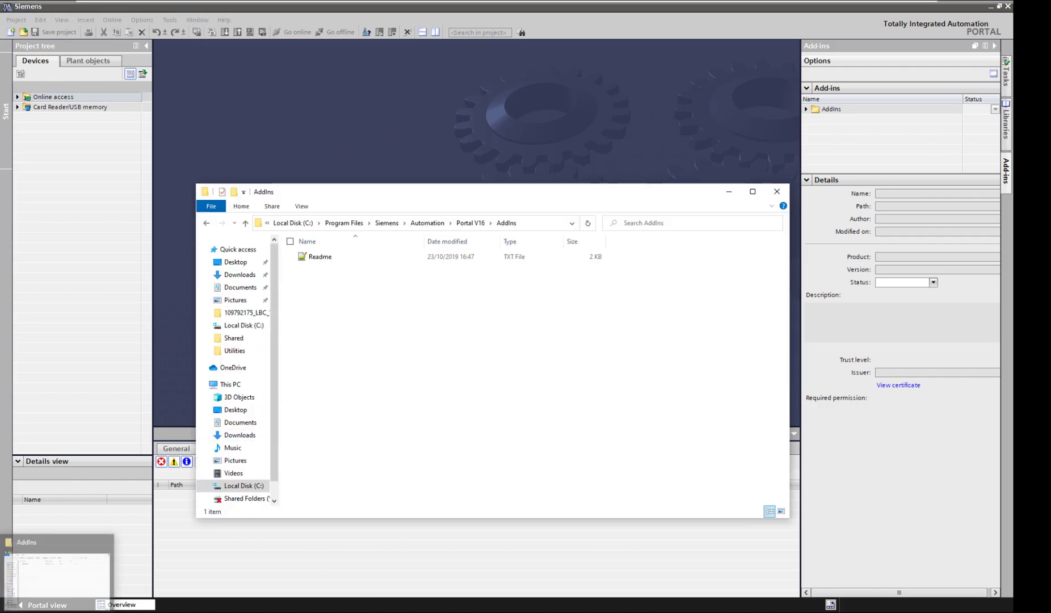
right_click(359, 325)
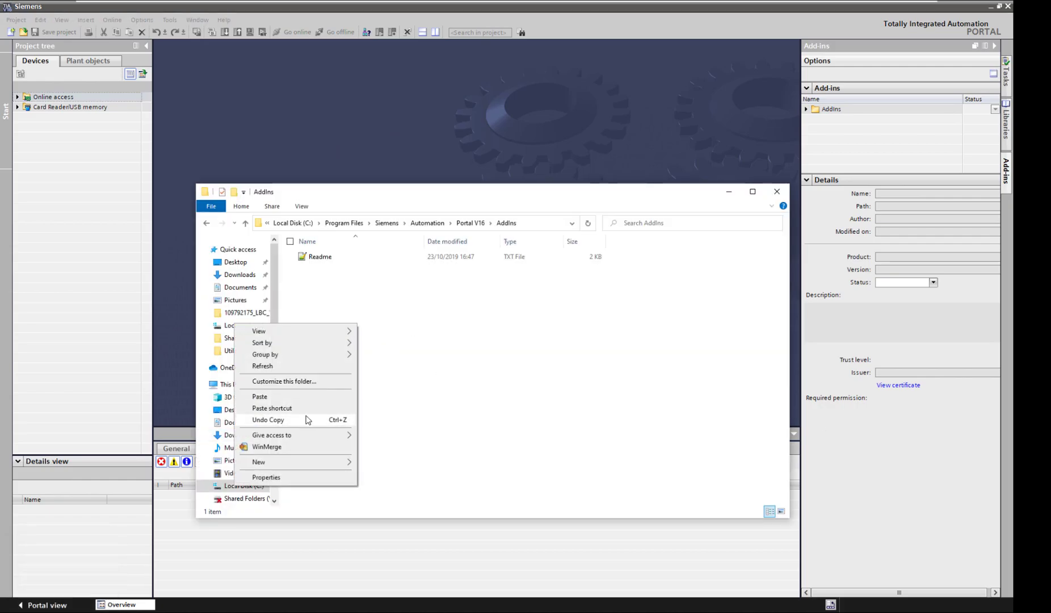
click(314, 400)
click(477, 237)
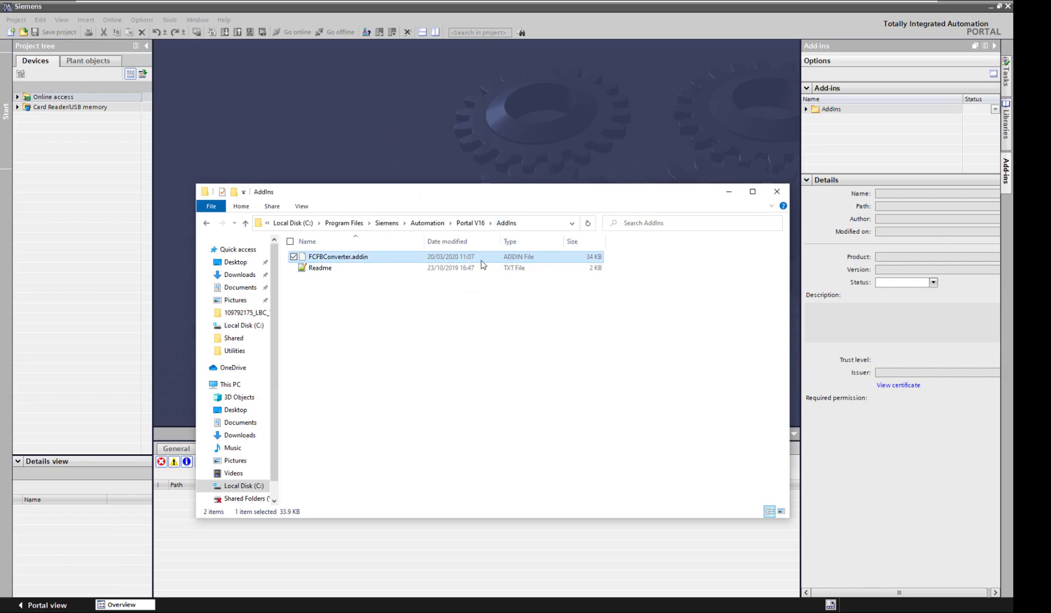
click(853, 125)
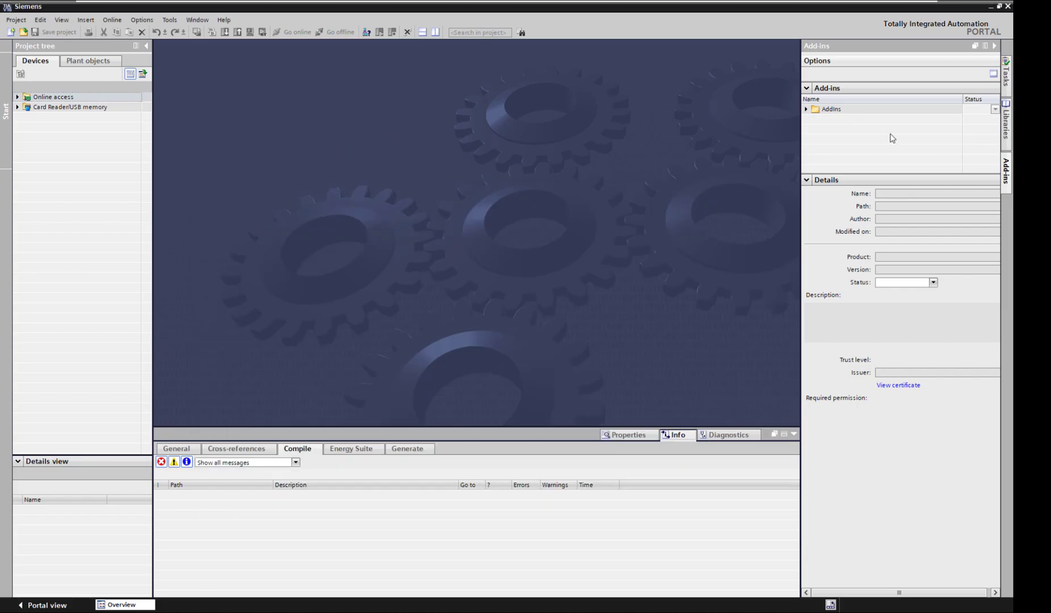
View the FCFBConverter add-in details and create a new project named AddIn.
click(806, 109)
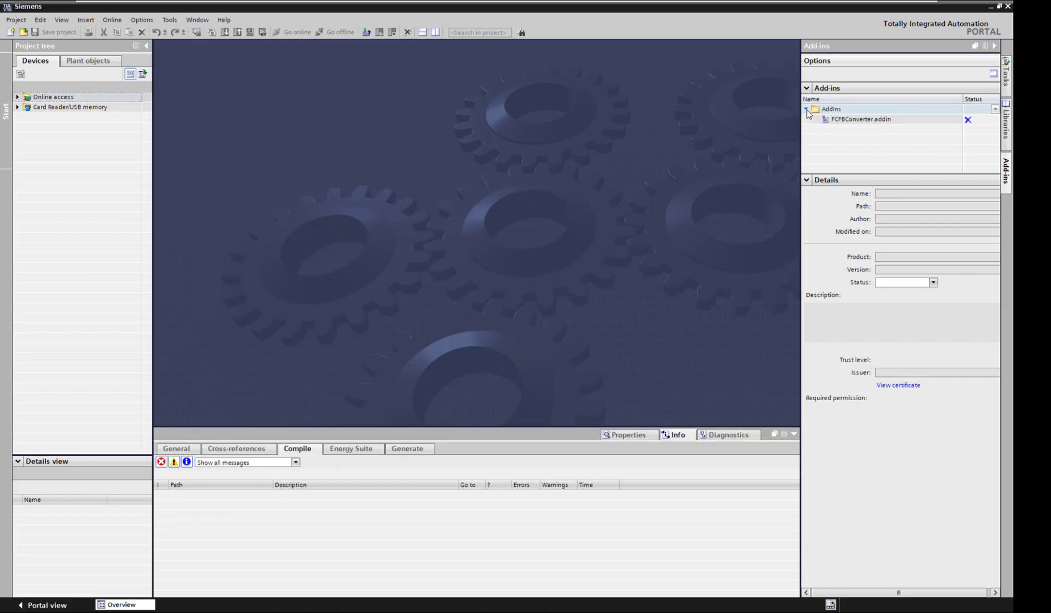
click(869, 120)
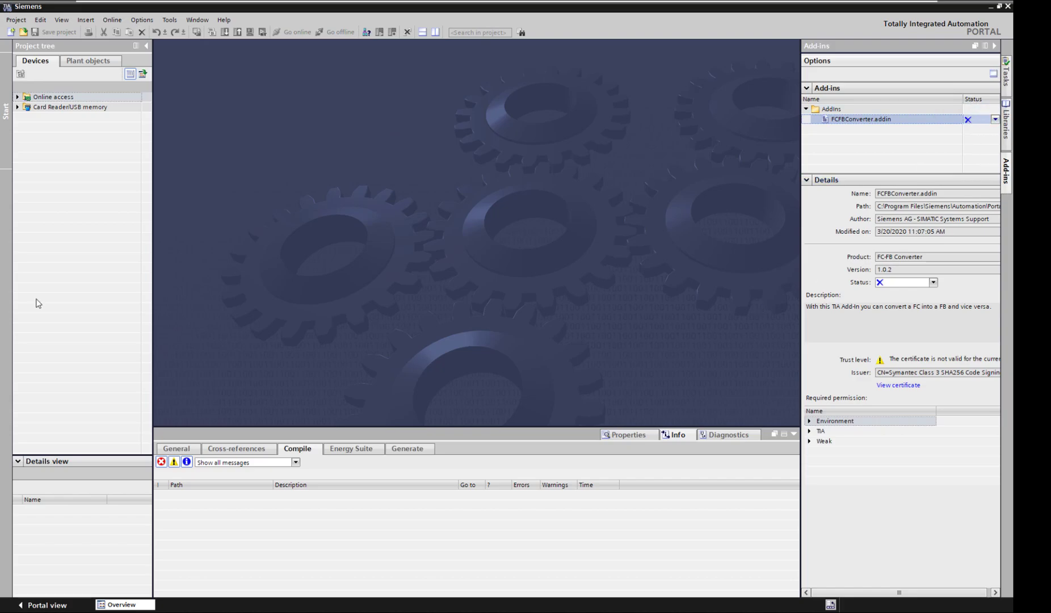
click(10, 32)
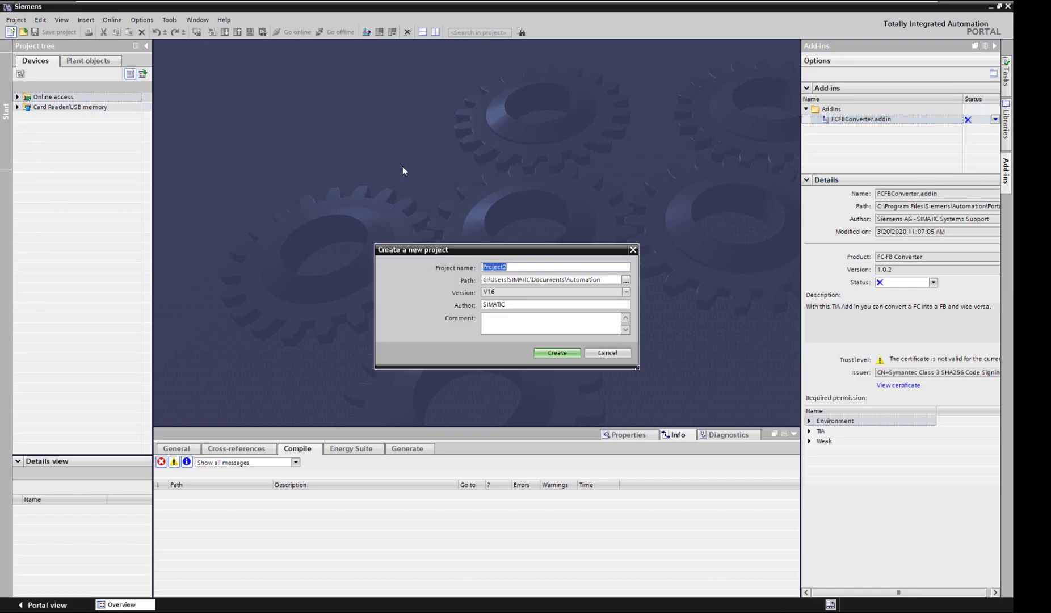
text(AddIn)
key(Return)
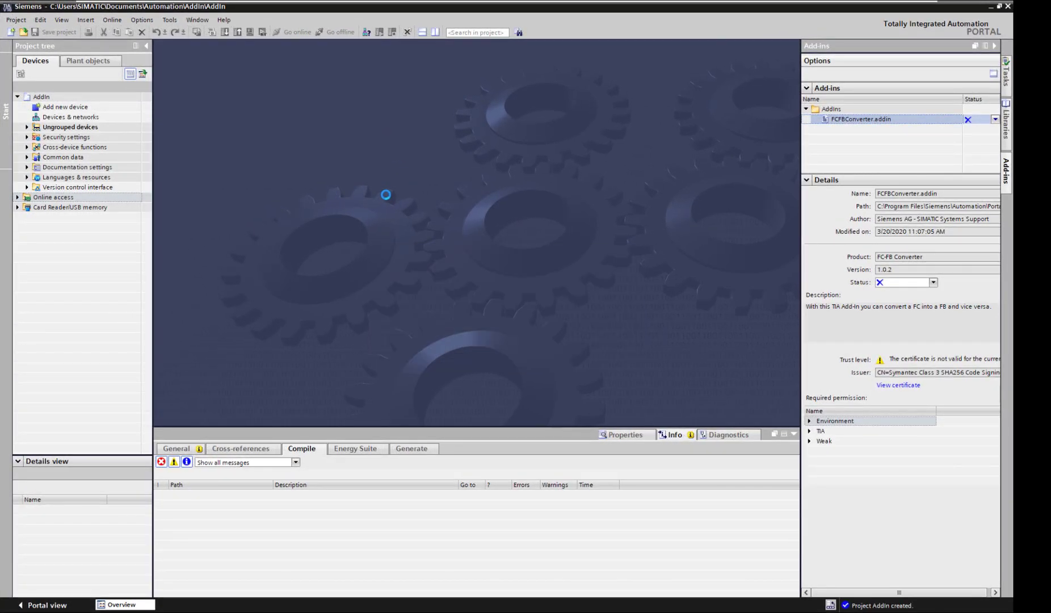
Add an S7-1200 CPU 1211C DC/DC/DC (6ES7 211-1AE40-0XB0) and expand its Program blocks.
click(56, 107)
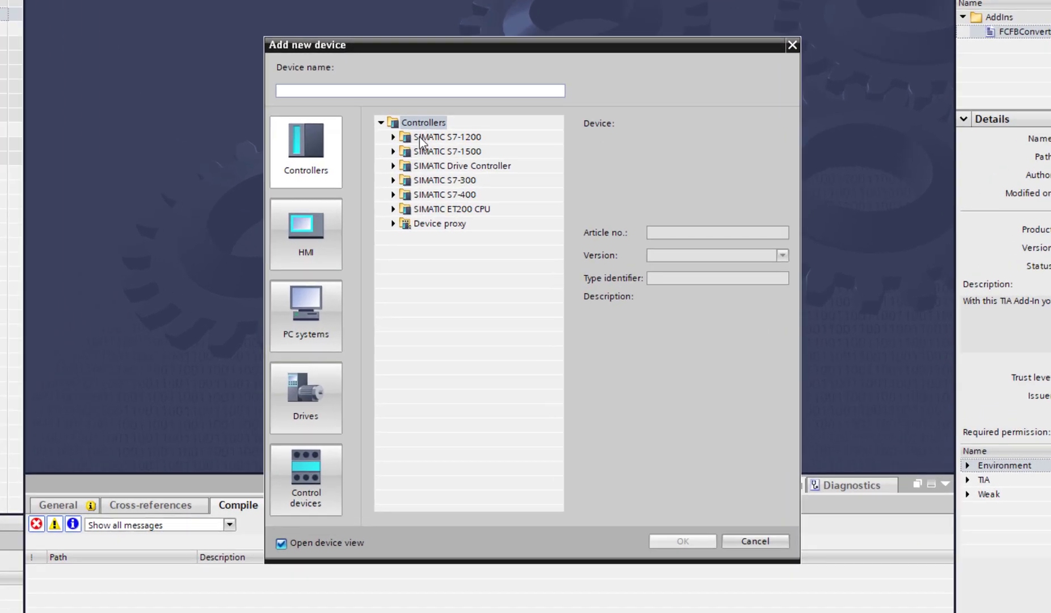
double_click(420, 139)
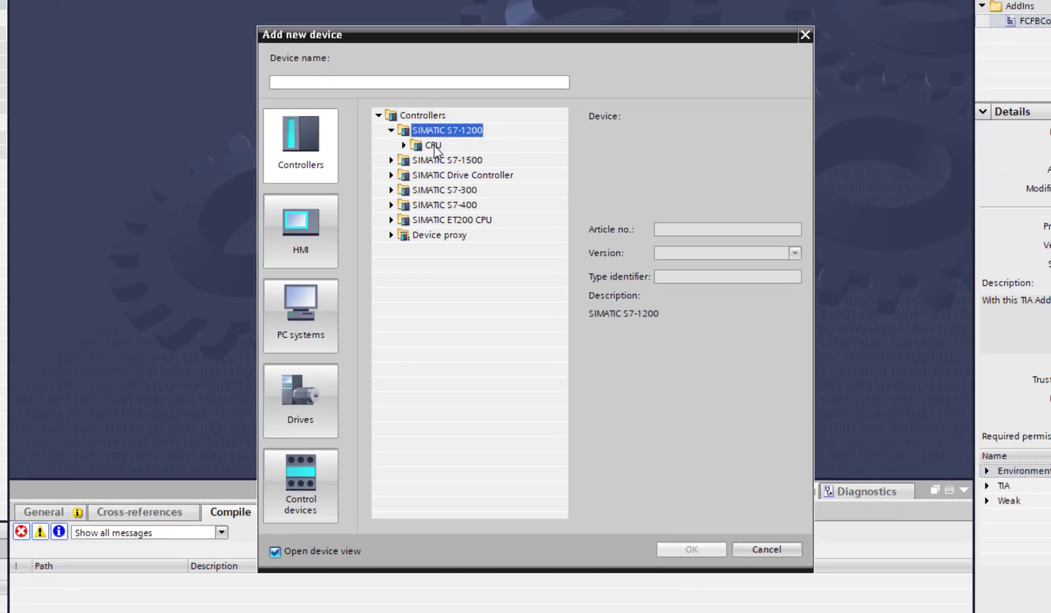
double_click(437, 152)
click(451, 181)
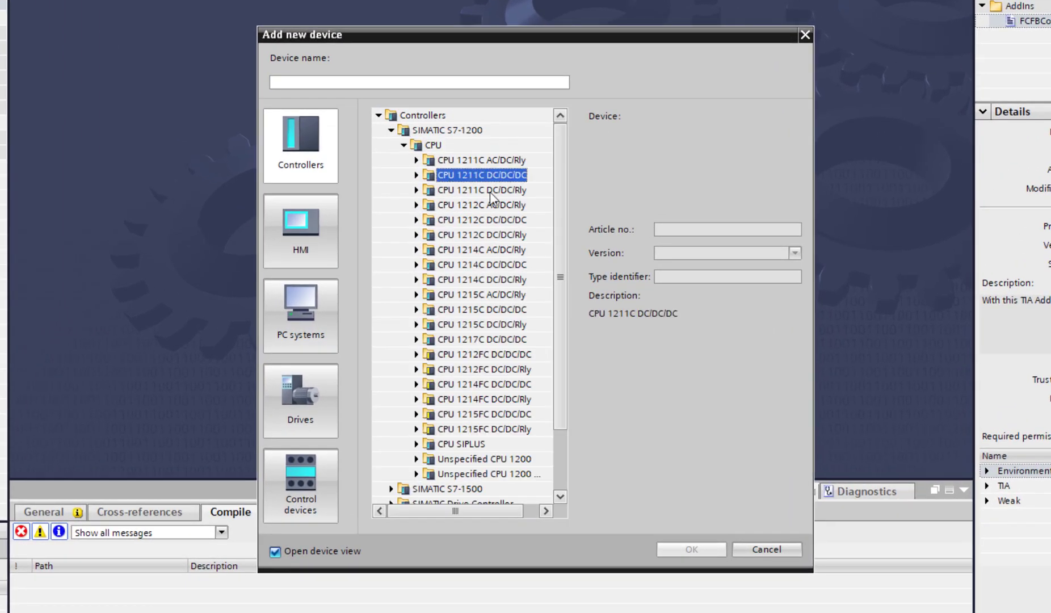
double_click(489, 181)
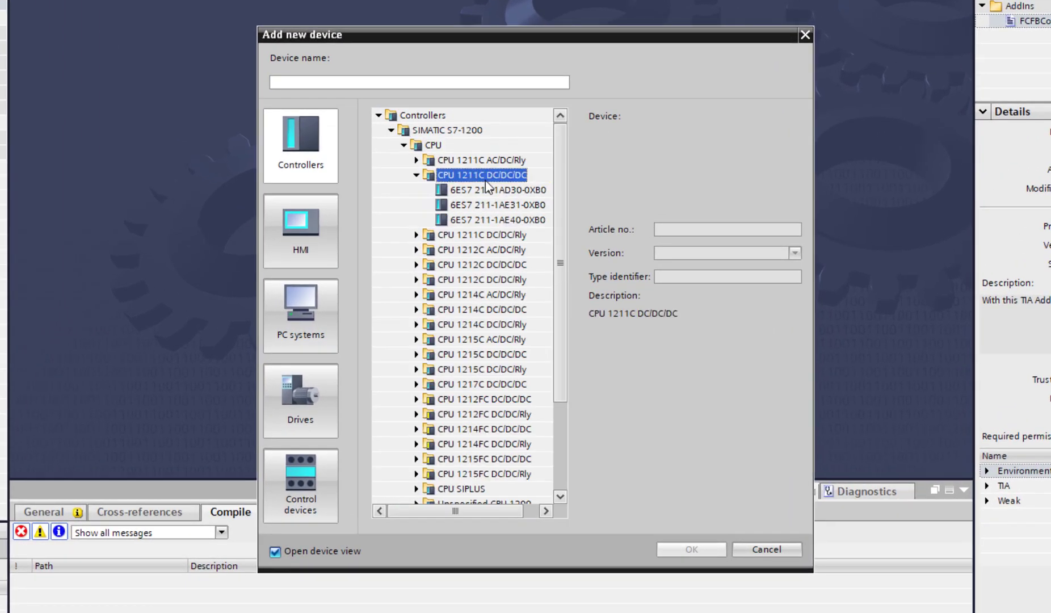
double_click(484, 221)
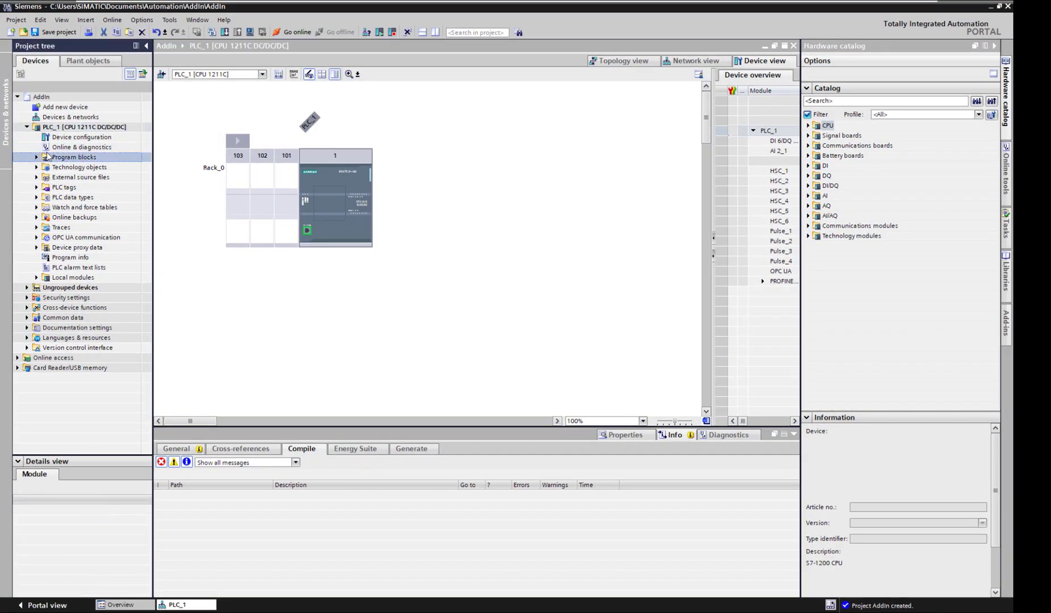
double_click(48, 157)
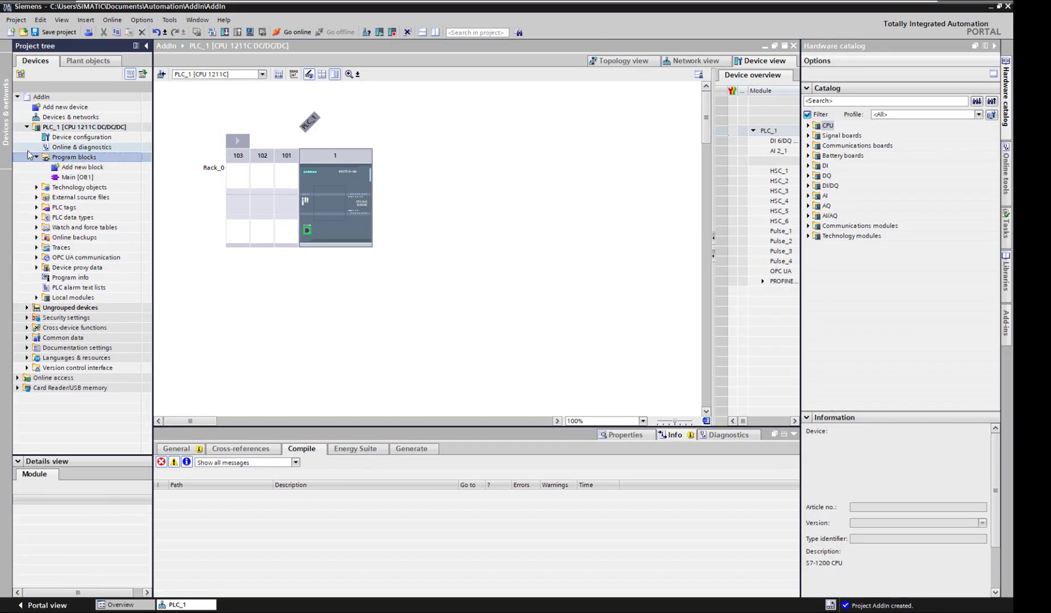
Add a new Function (FC) block named analogInput in LAD.
double_click(81, 167)
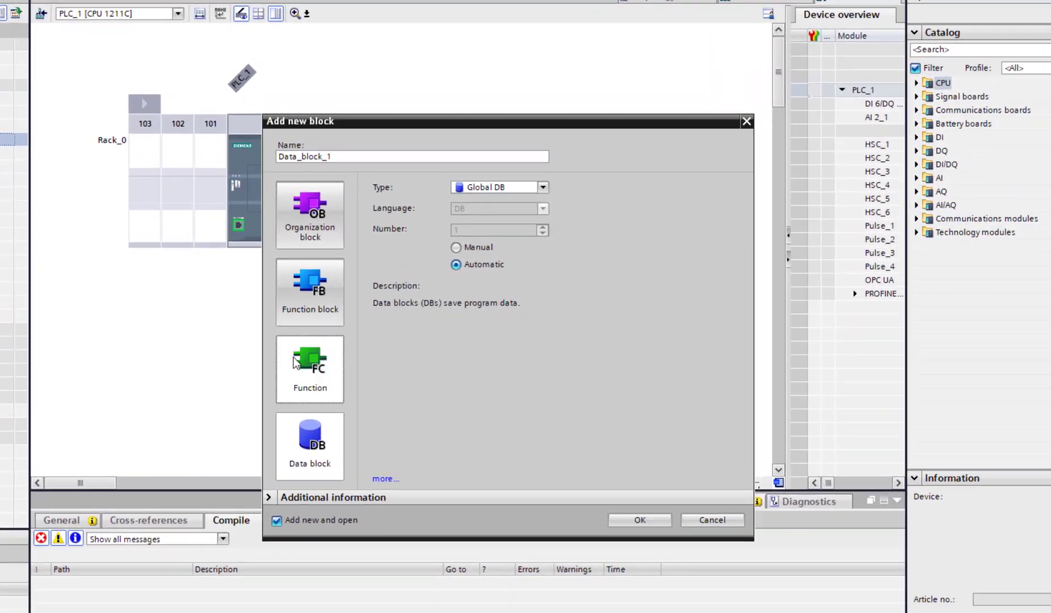
click(360, 337)
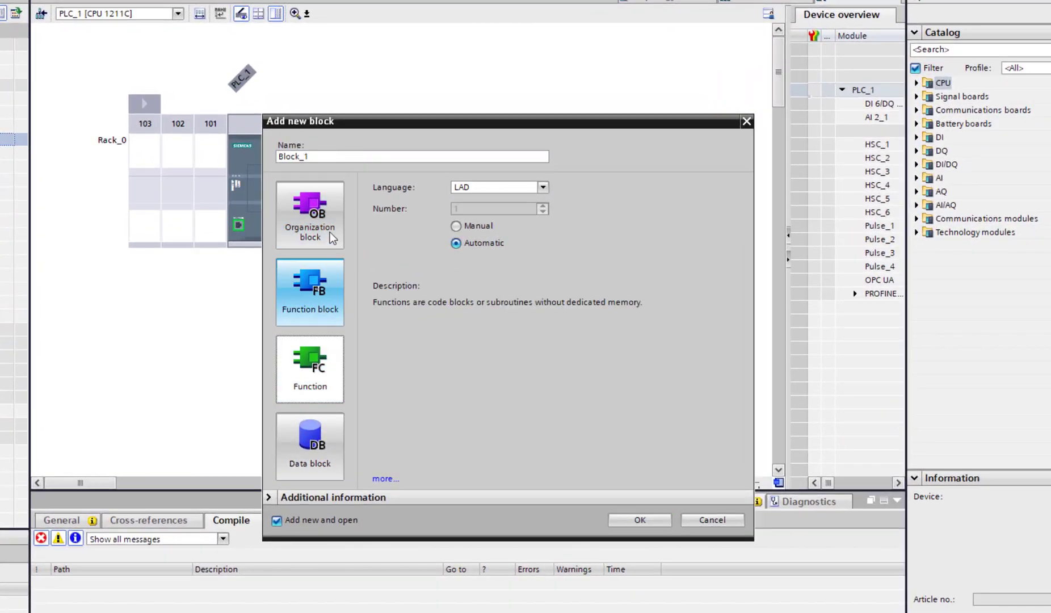
click(337, 161)
key(ctrl+a)
text(n)
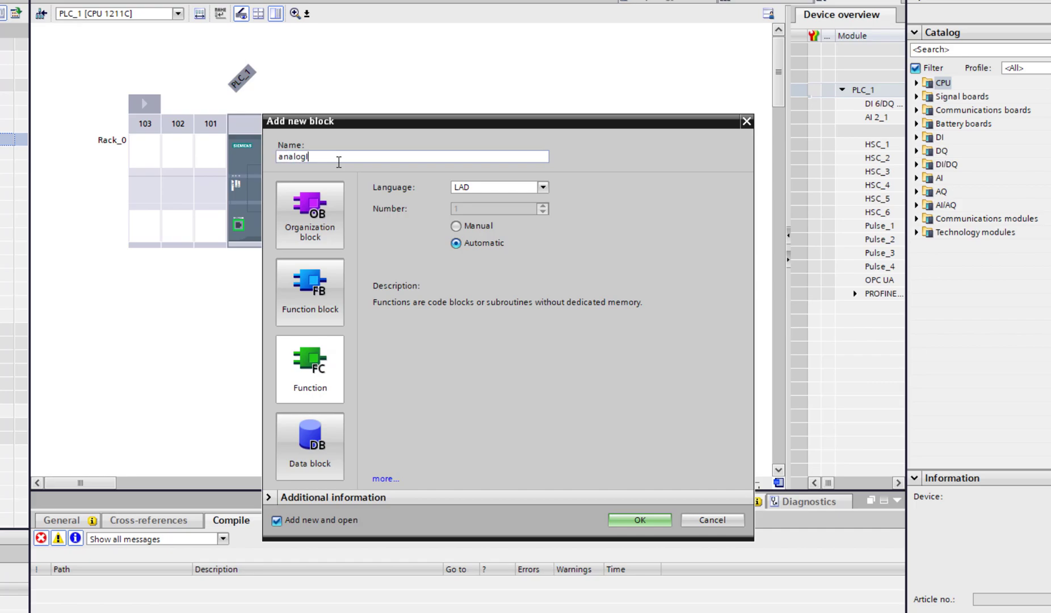
key(Return)
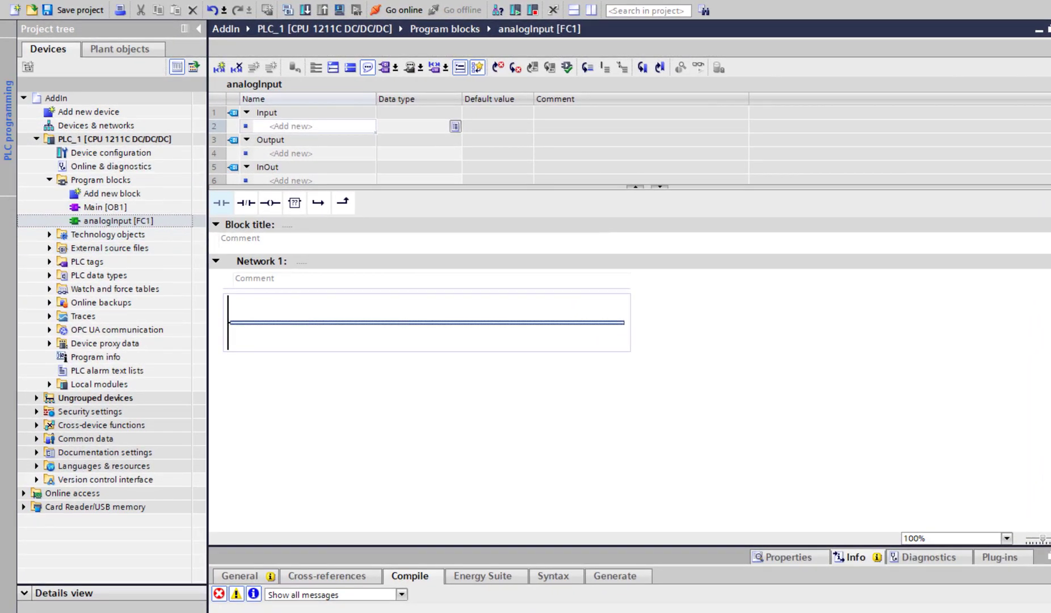
Resize the analogInput interface table to review its sections and select the Input row.
drag(477, 184, 477, 270)
click(301, 207)
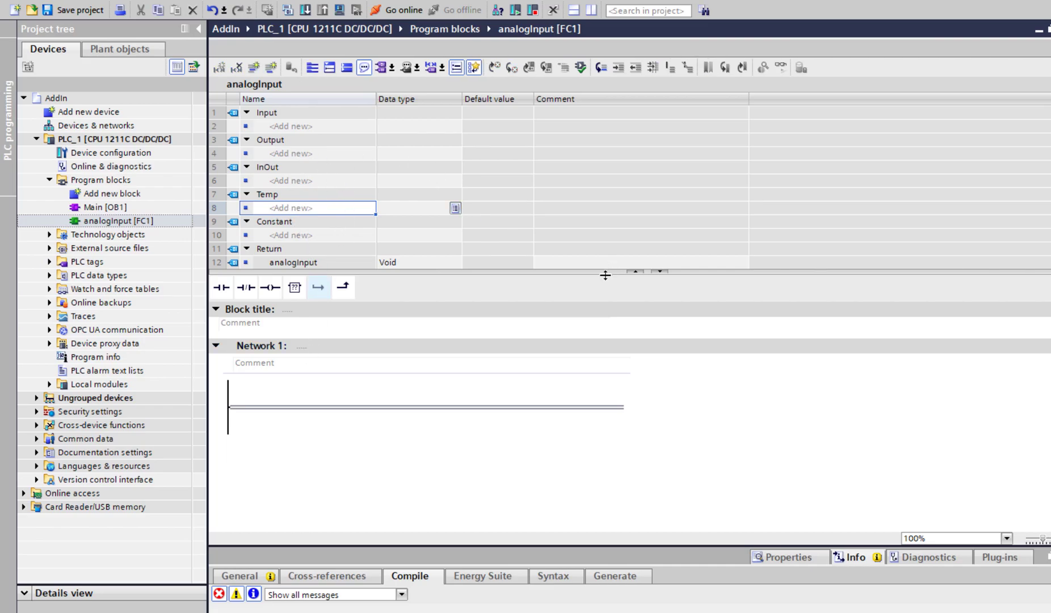
drag(605, 275, 567, 247)
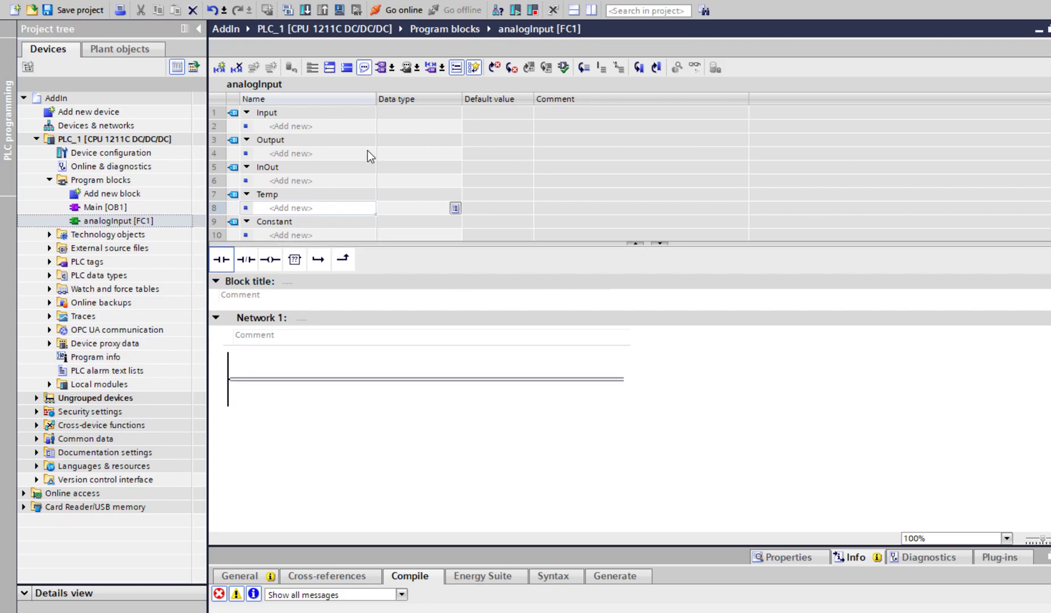
click(322, 130)
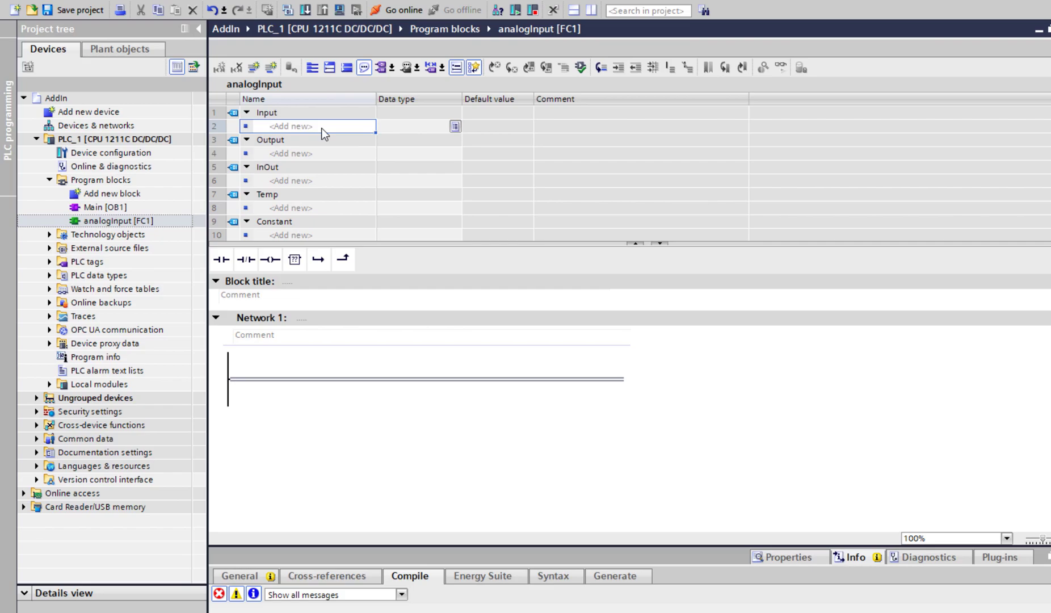
Declare input rawValue, output named output, and temp variable temp_normalizedValue.
text(rawValue)
key(Return)
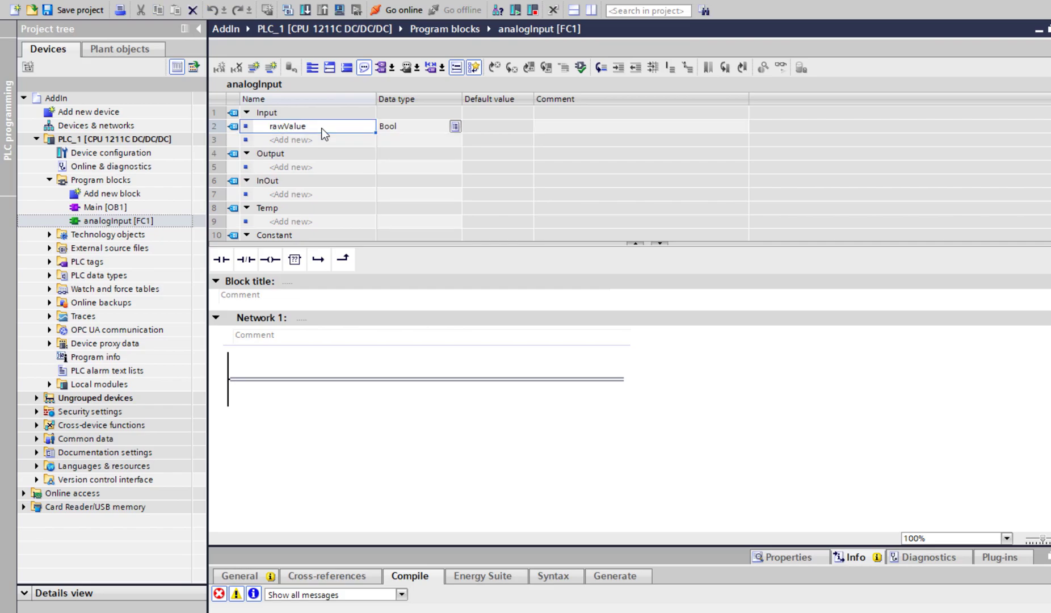
click(314, 168)
text(Output)
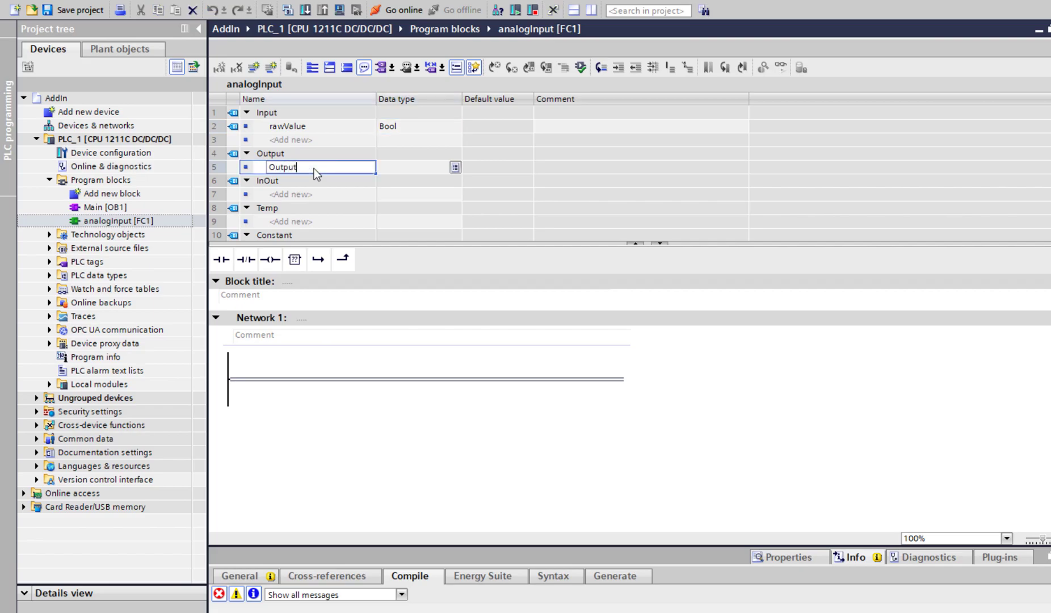
key(Return)
text(output)
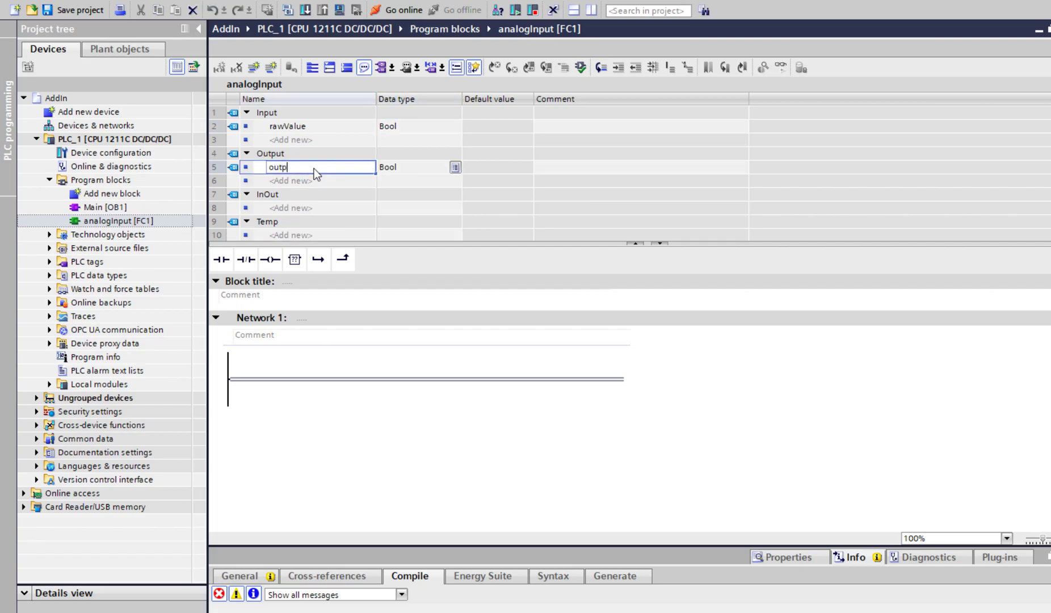
key(Return)
scroll(332, 175, down, 1)
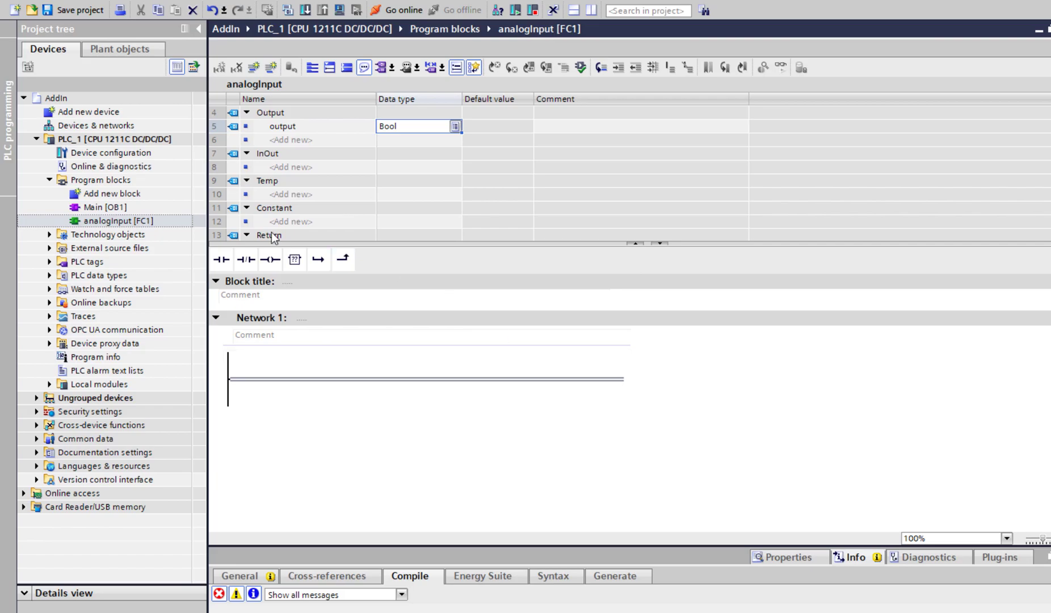
click(335, 195)
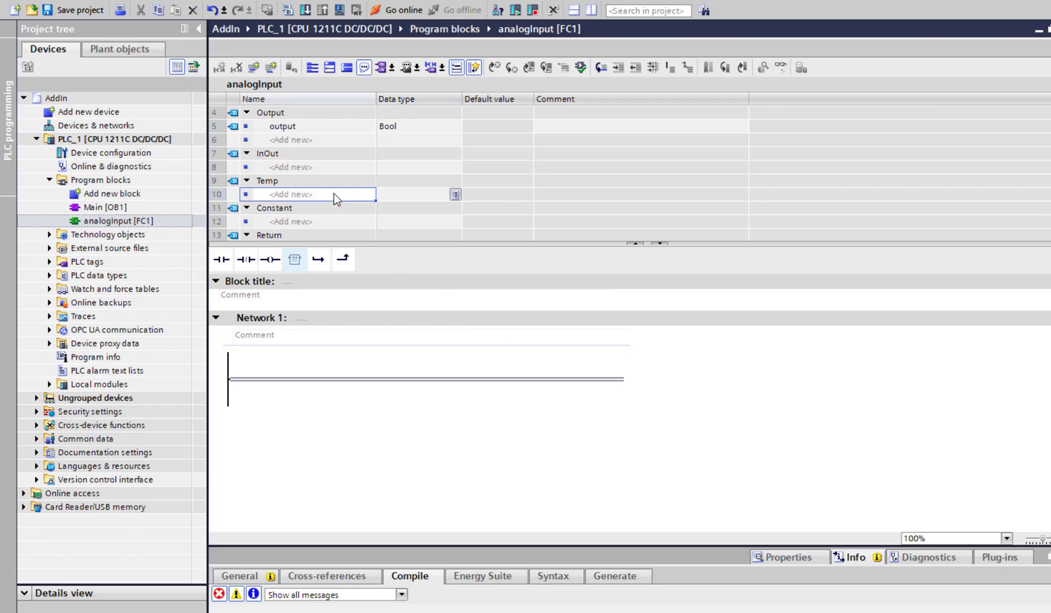
text(temp_)
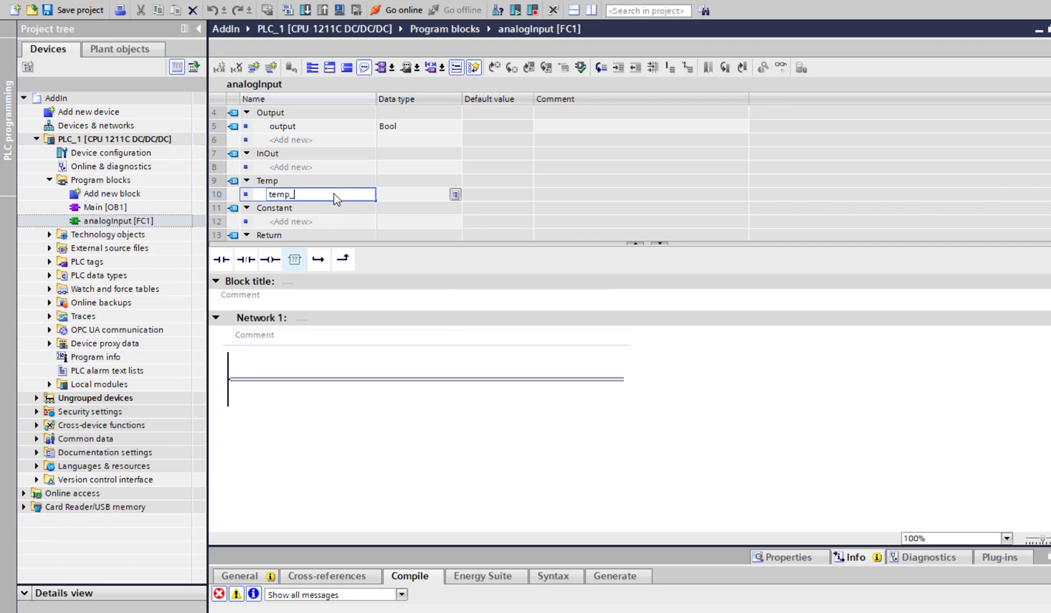
text(NormalizedV)
key(BackSpace)
text(n)
key(Return)
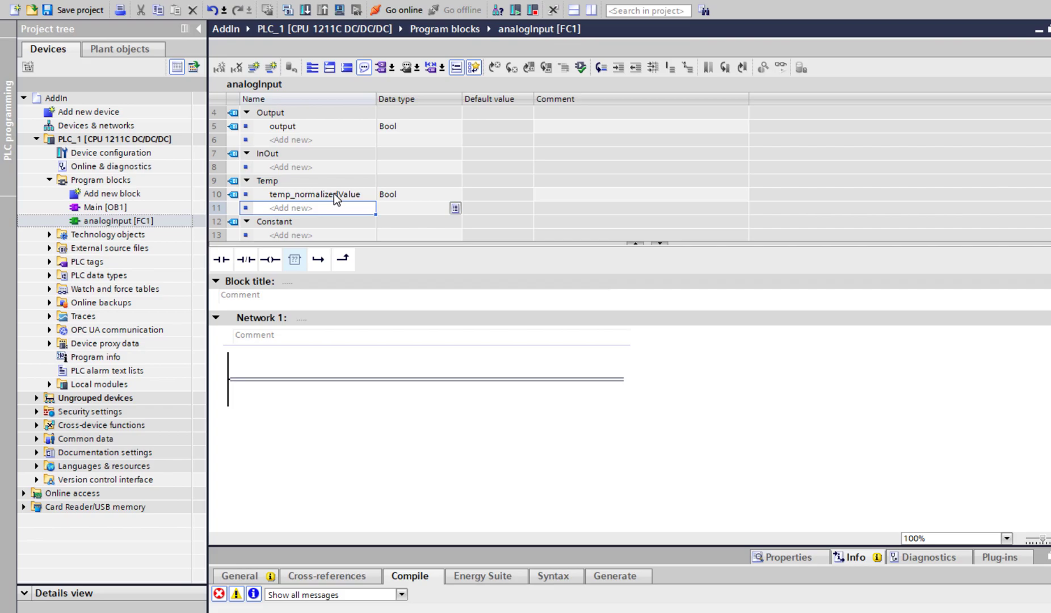
Set data types: temp_normalizedValue Real, output Real, rawValue Int.
click(391, 195)
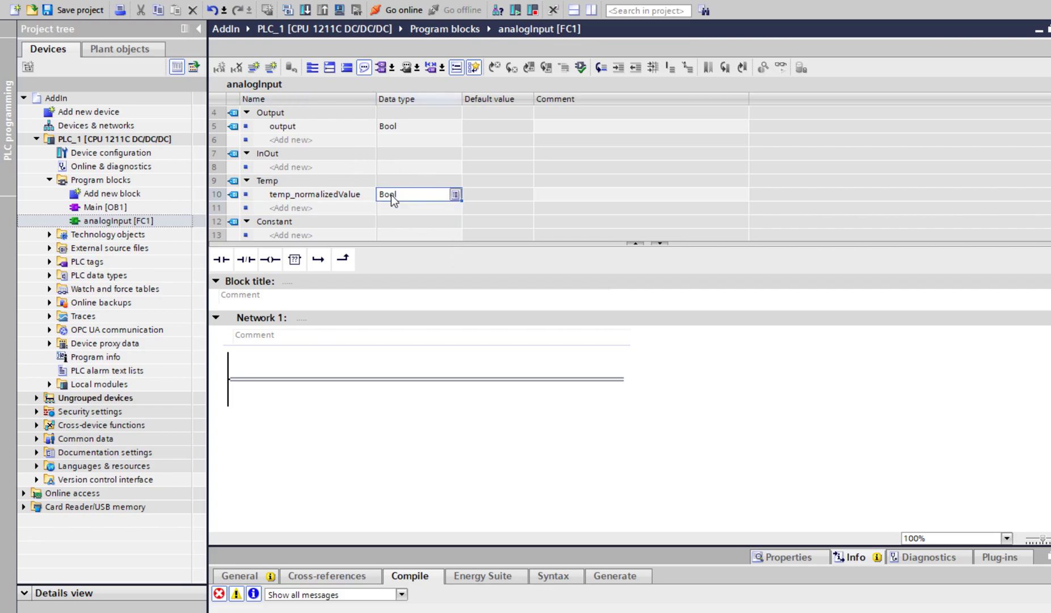
text(Real)
key(Return)
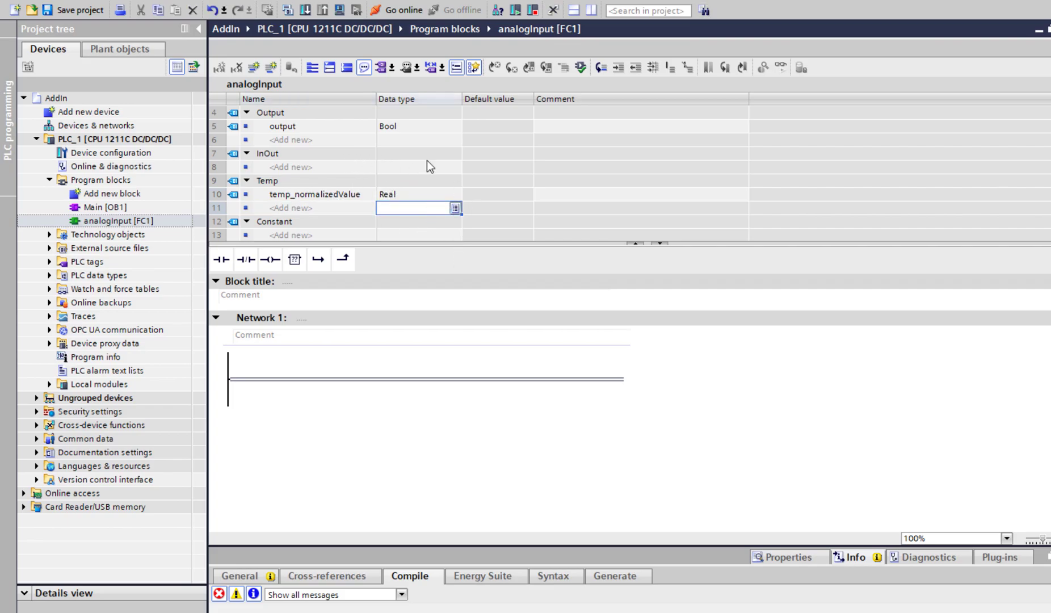
click(425, 126)
text(Real)
key(Return)
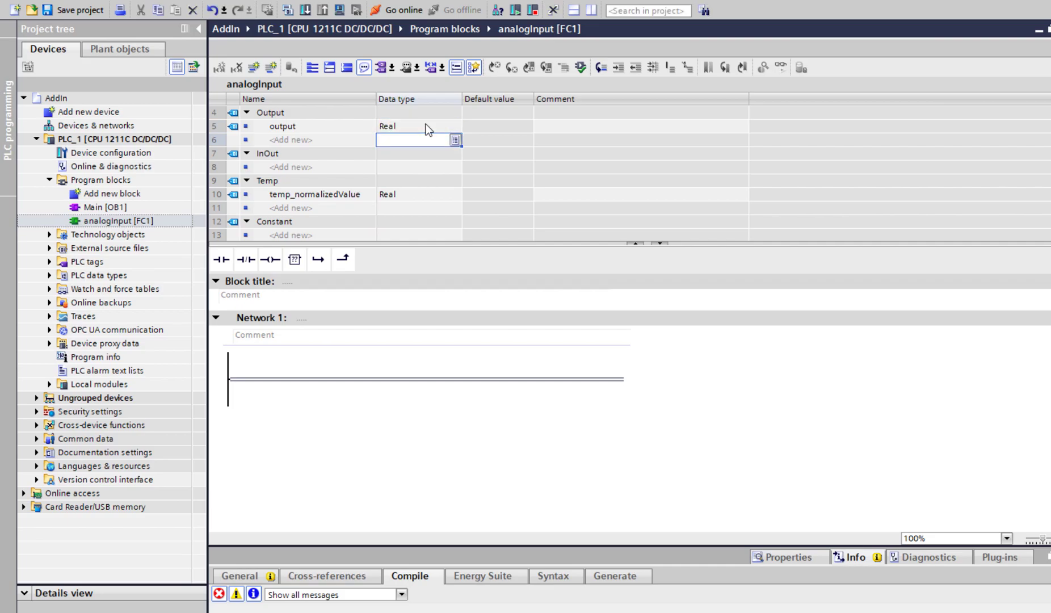
scroll(420, 123, up, 1)
click(418, 124)
text(Int)
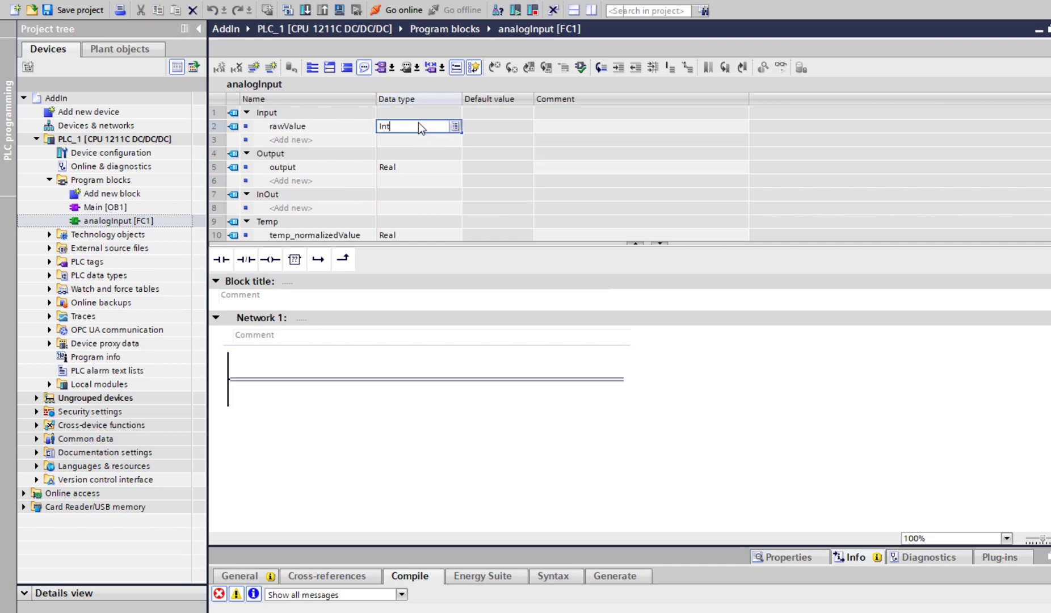
key(Return)
Place NORM_X in Network 1 with VALUE #rawValue, MIN 0, MAX 27468, OUT #temp_normalizedValue.
click(390, 376)
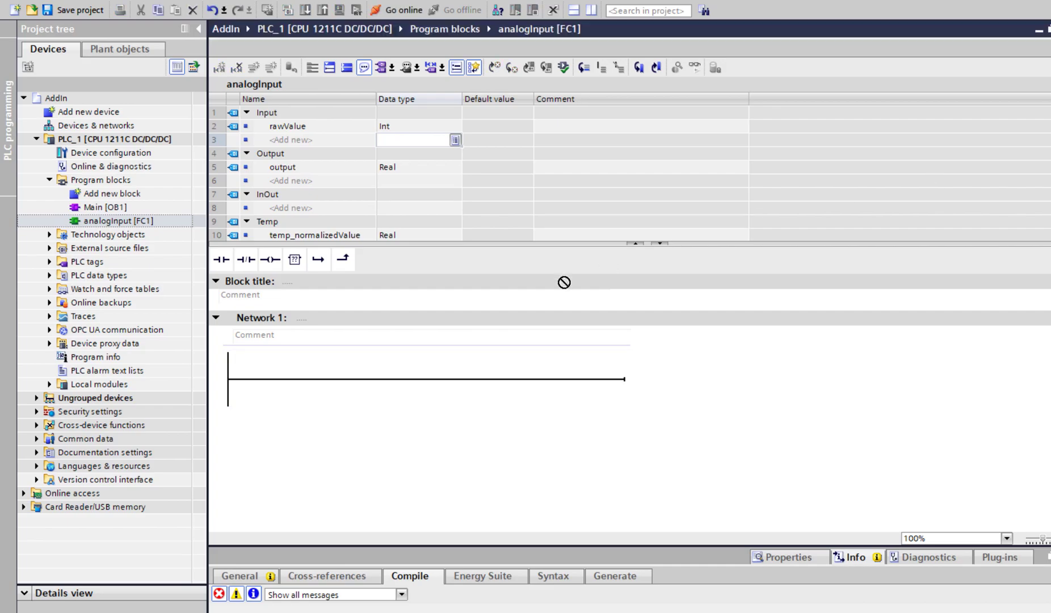
drag(563, 282, 459, 377)
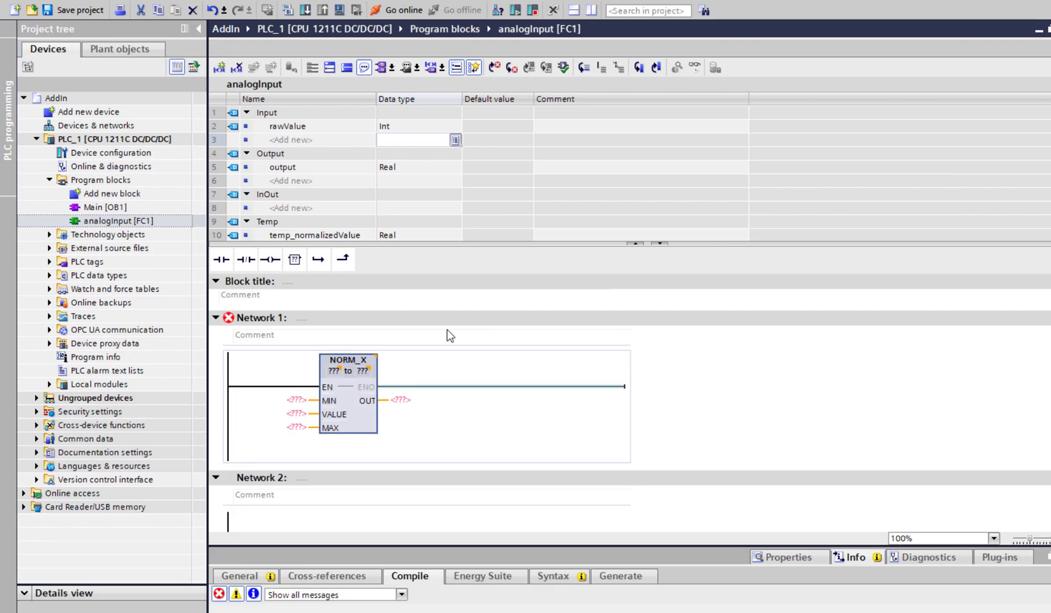
drag(305, 131, 292, 416)
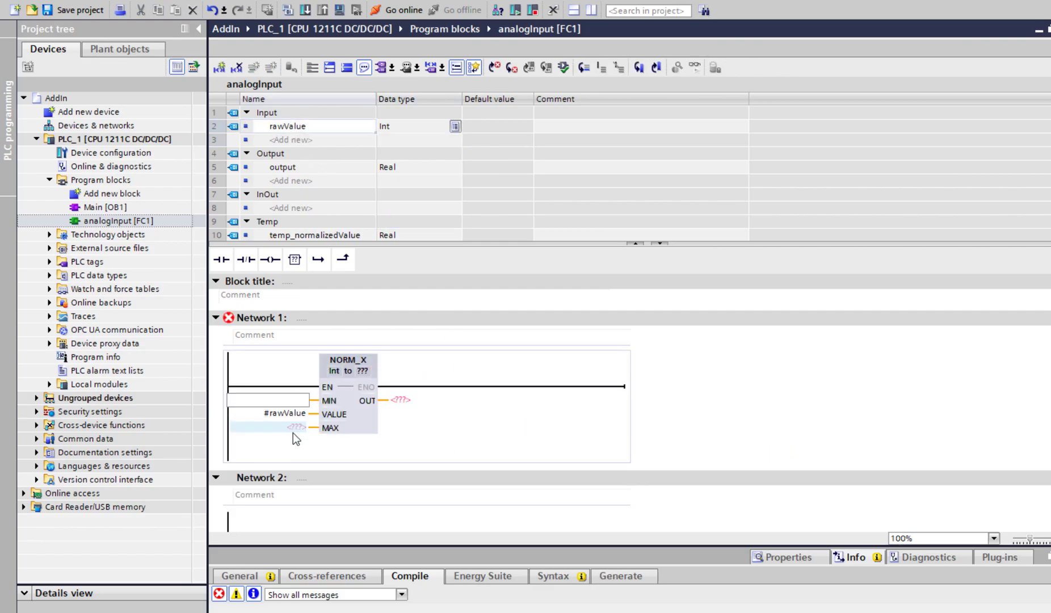
text(0)
click(292, 426)
text(274)
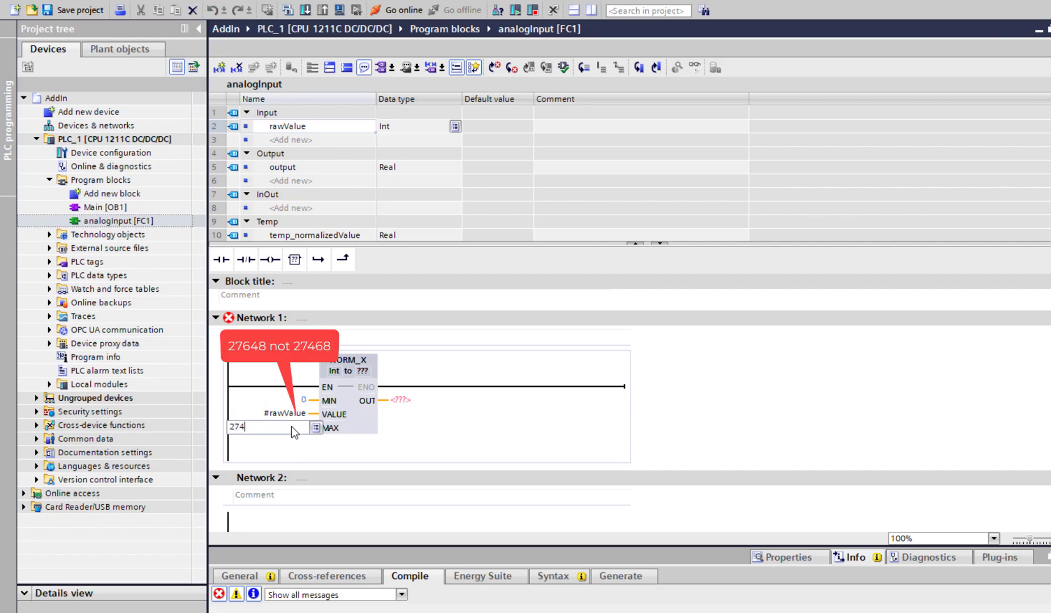
text(68)
key(Return)
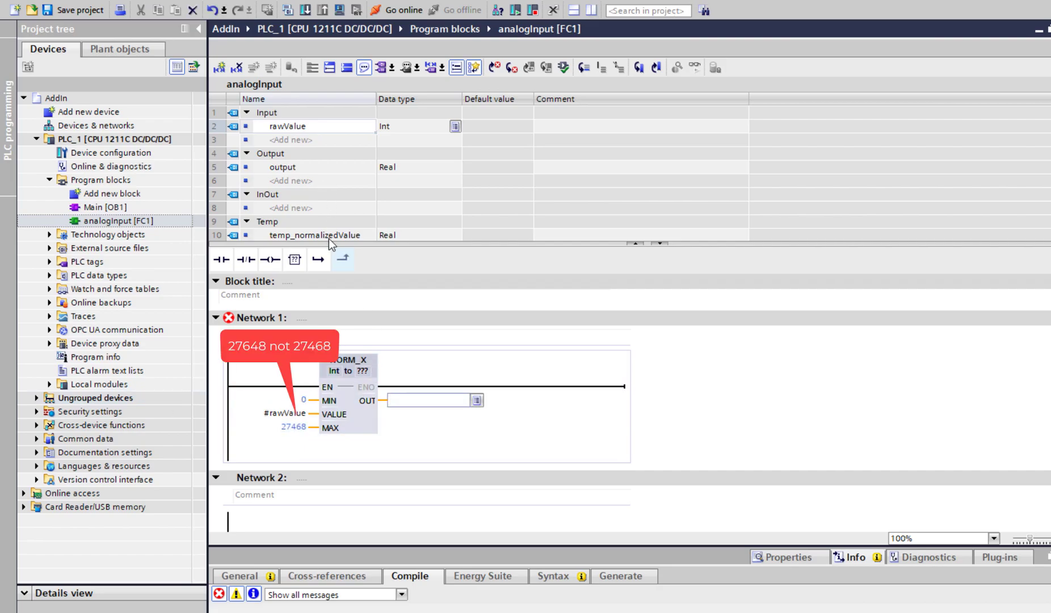
drag(329, 238, 419, 403)
scroll(633, 458, down, 1)
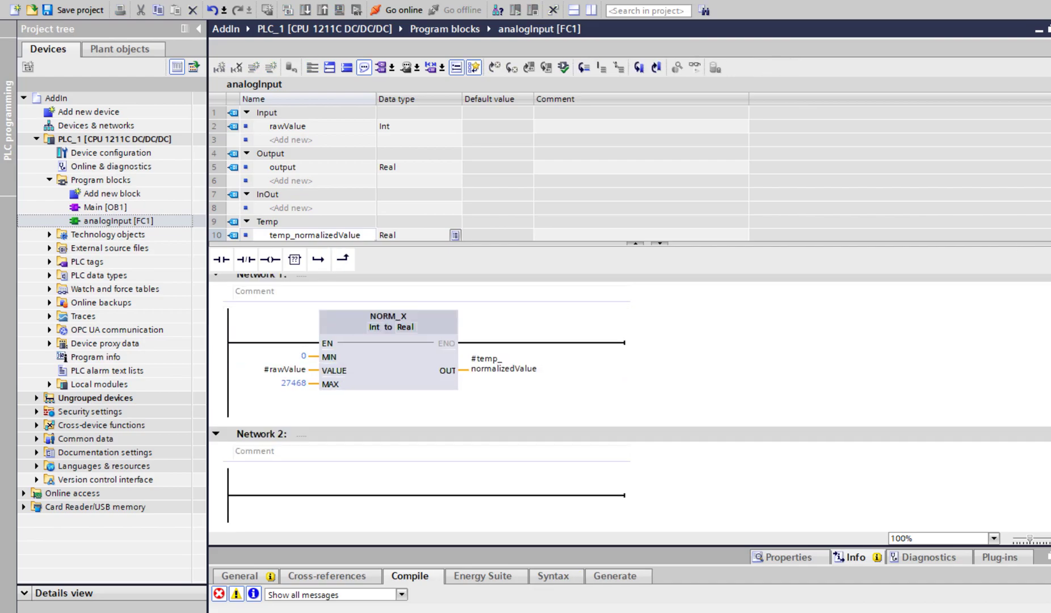
Place SCALE_X on Network 2 with MIN 0, MAX 100, and VALUE temp_normalizedValue.
drag(1050, 494, 427, 495)
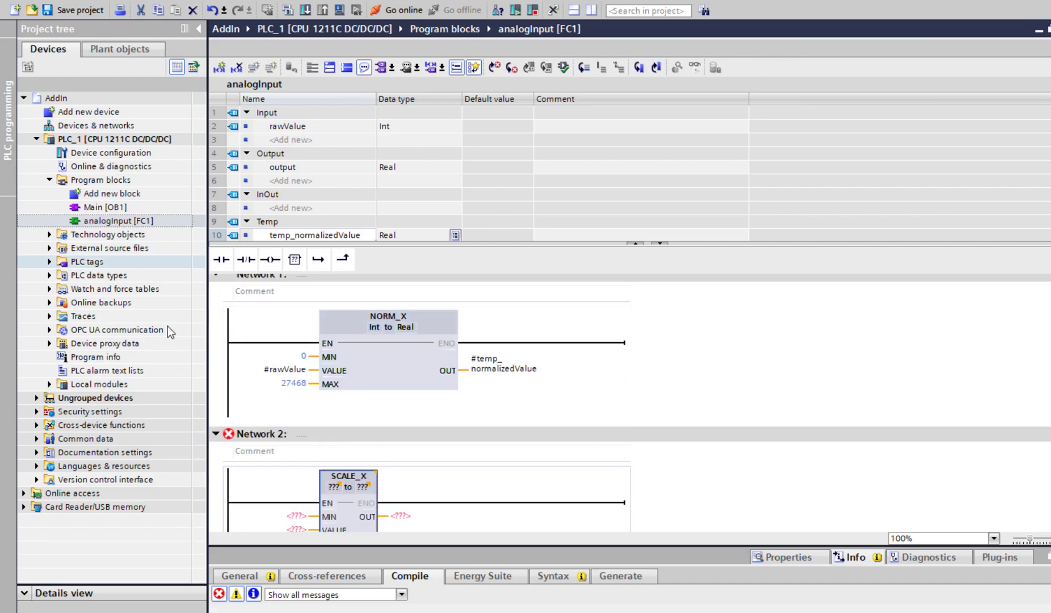
scroll(319, 394, down, 2)
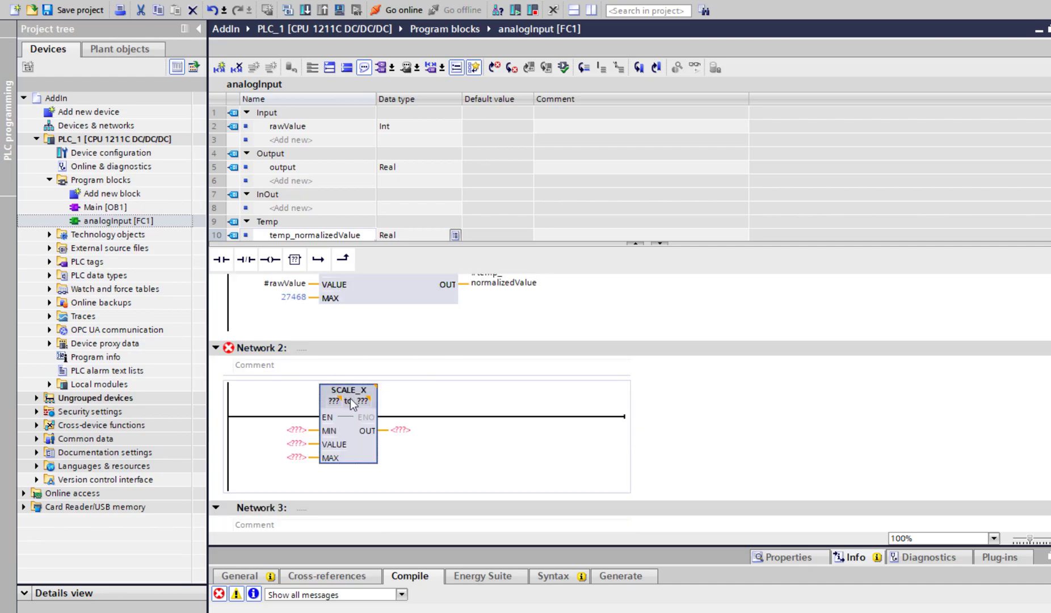
click(306, 430)
text(0)
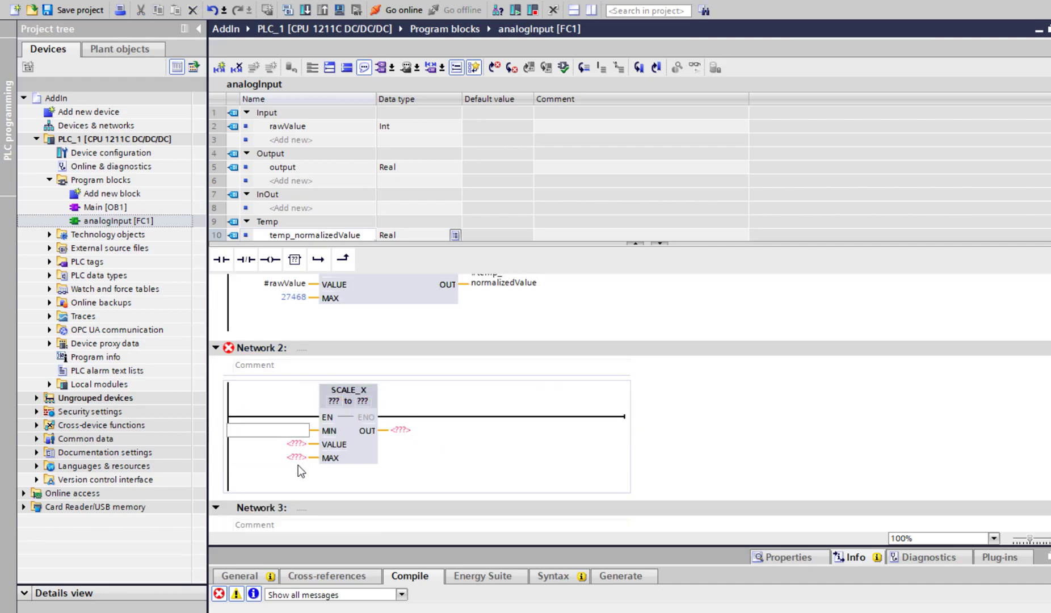
click(292, 458)
text(100)
key(Return)
drag(538, 284, 296, 446)
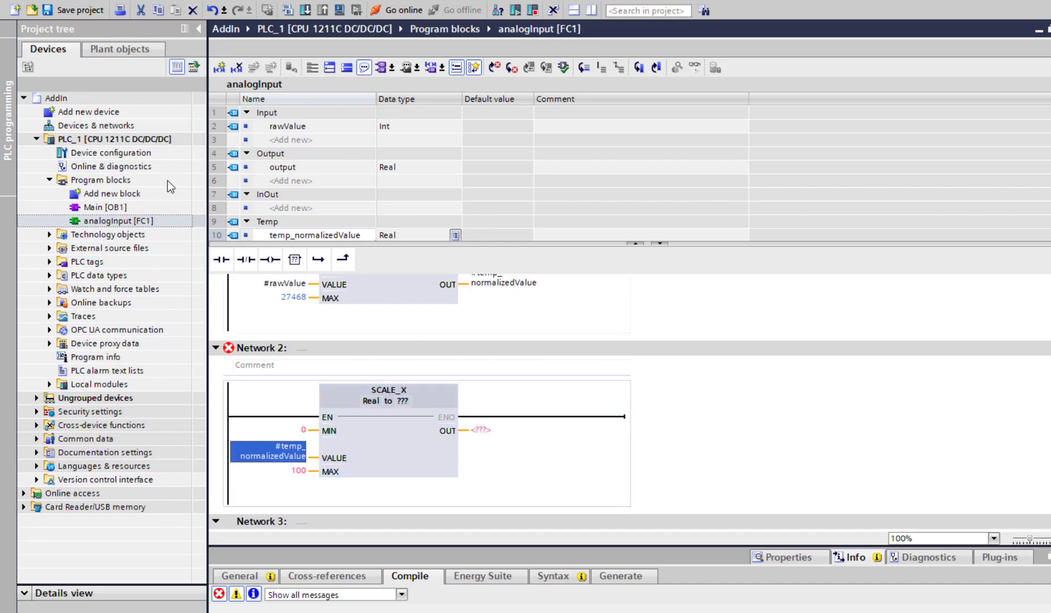
Change SCALE_X MIN to 0.0, wire output to its OUT pin, and collapse the inspector.
click(312, 159)
scroll(313, 159, down, 1)
click(283, 431)
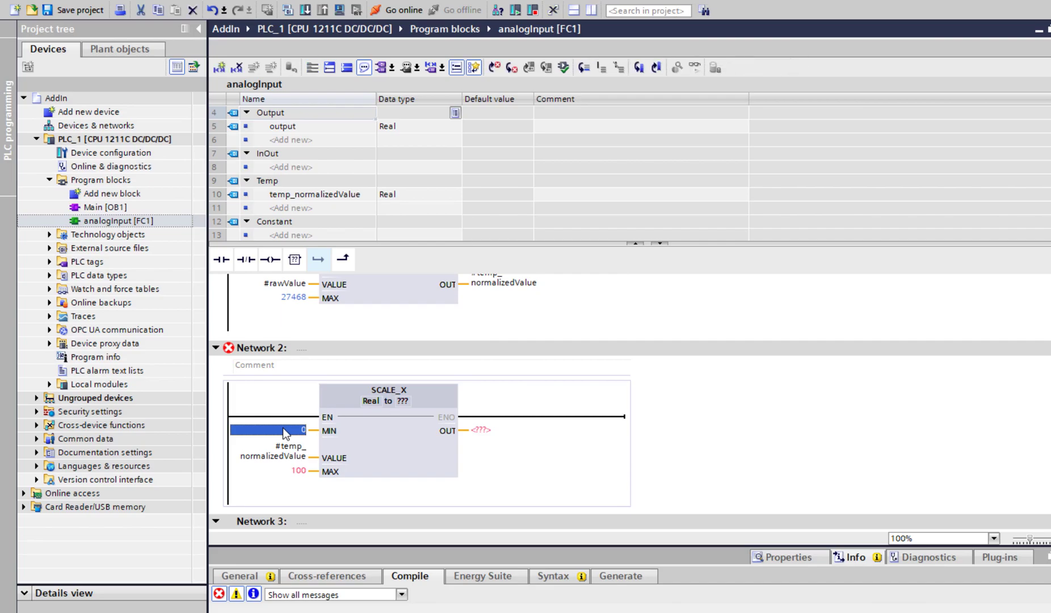
text(0.0)
key(Return)
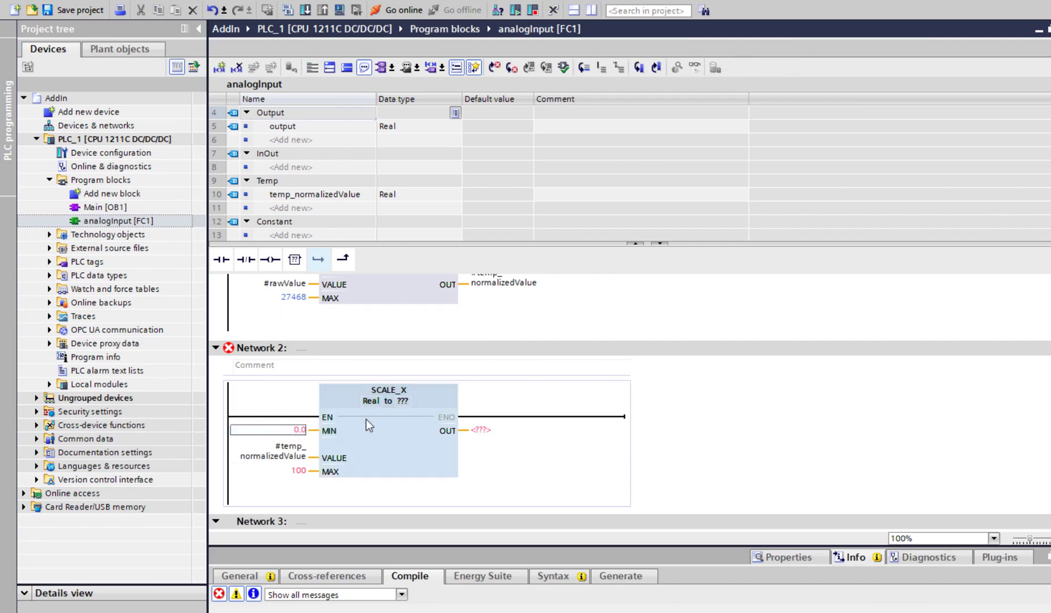
click(355, 211)
scroll(357, 208, down, 1)
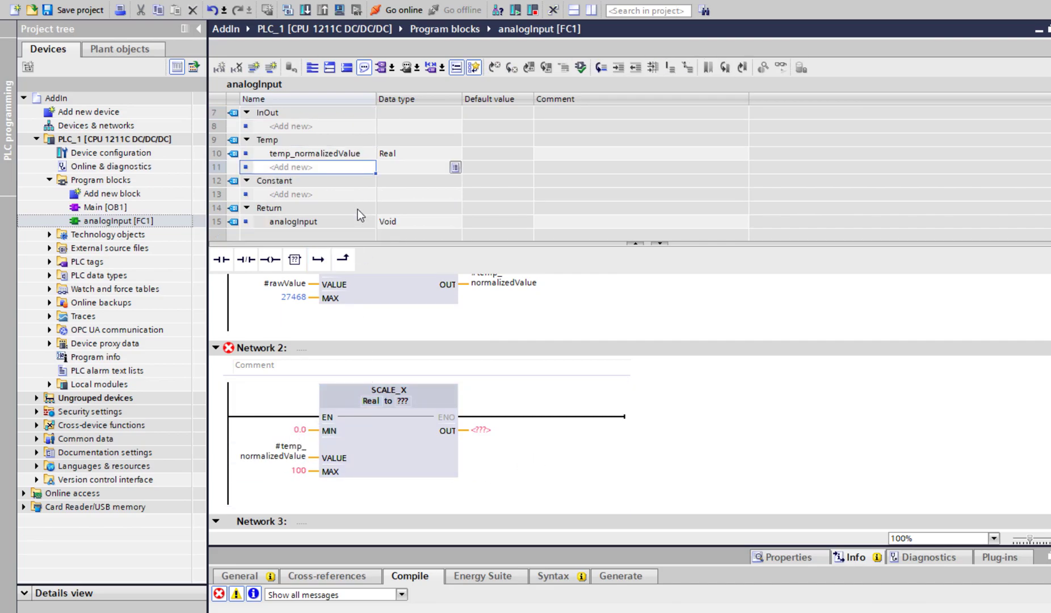
click(332, 154)
scroll(298, 163, up, 2)
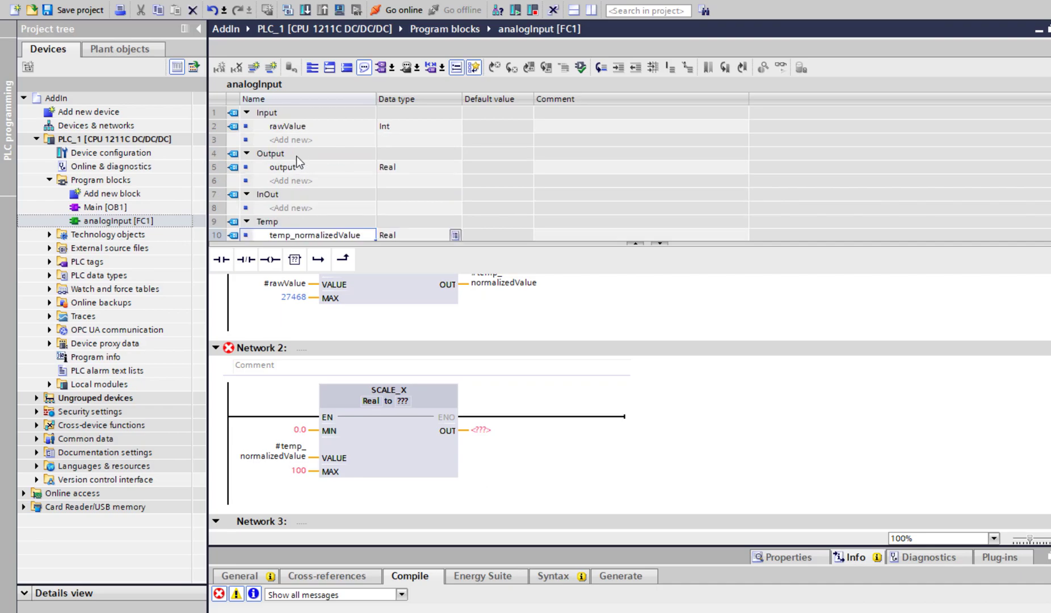
click(295, 167)
drag(516, 486, 491, 432)
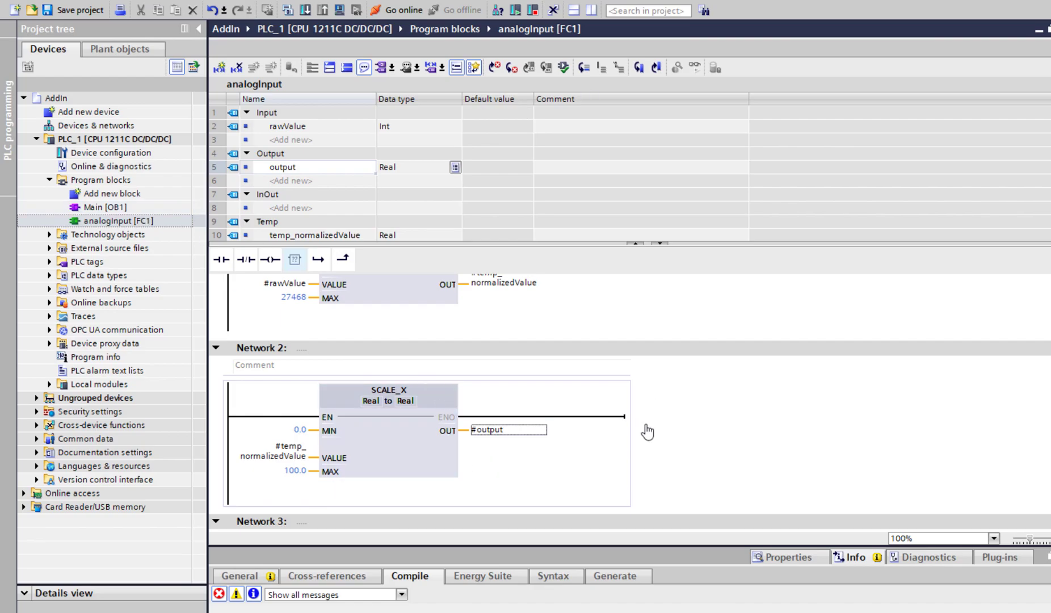
drag(695, 545, 695, 594)
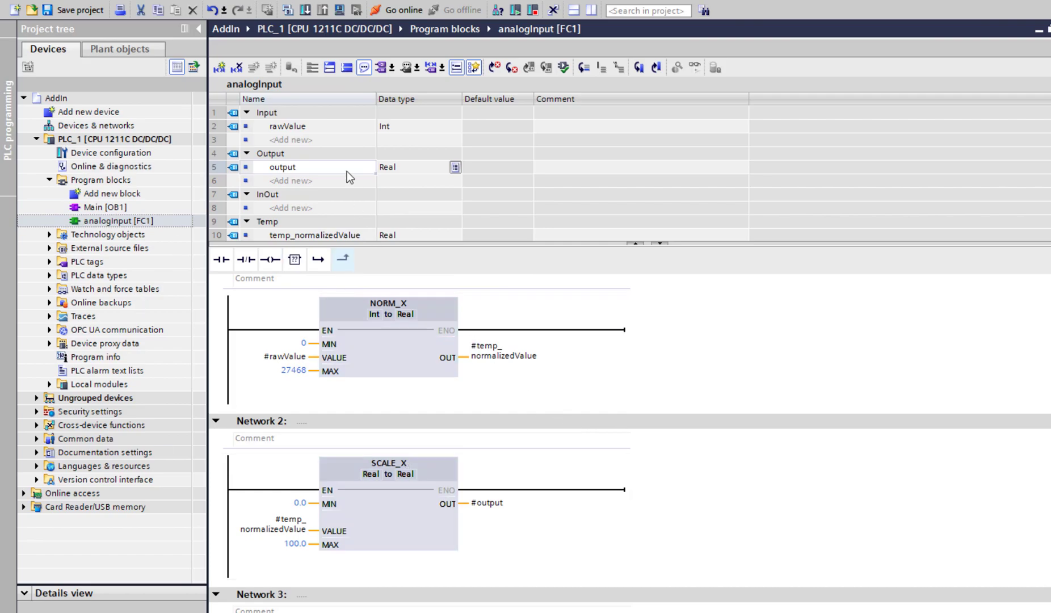
Set the FCFBConverter.addin status to activated in the Add-ins task card.
click(325, 235)
scroll(355, 206, down, 1)
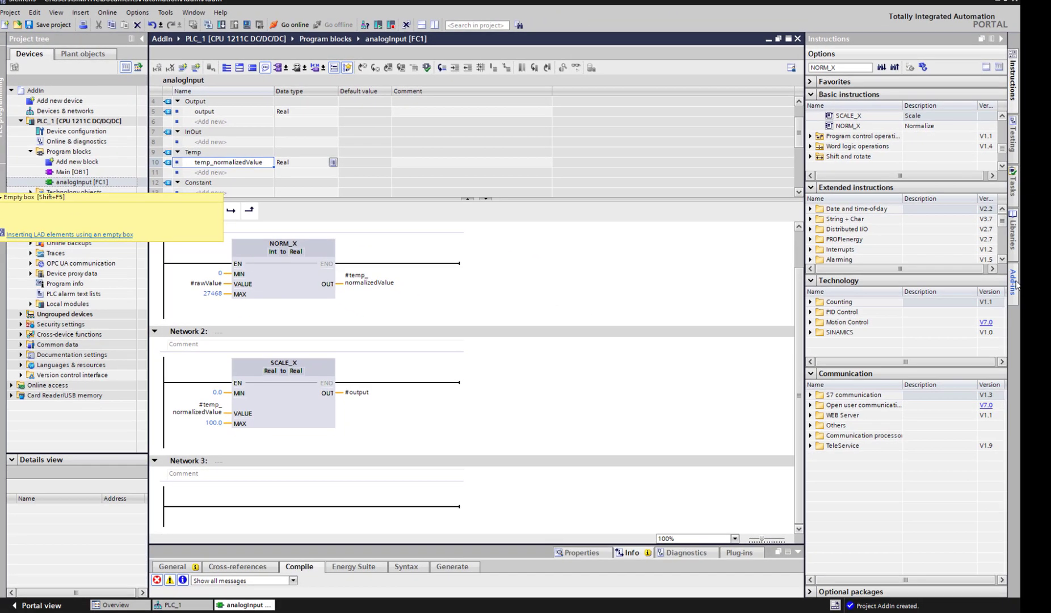
click(1014, 283)
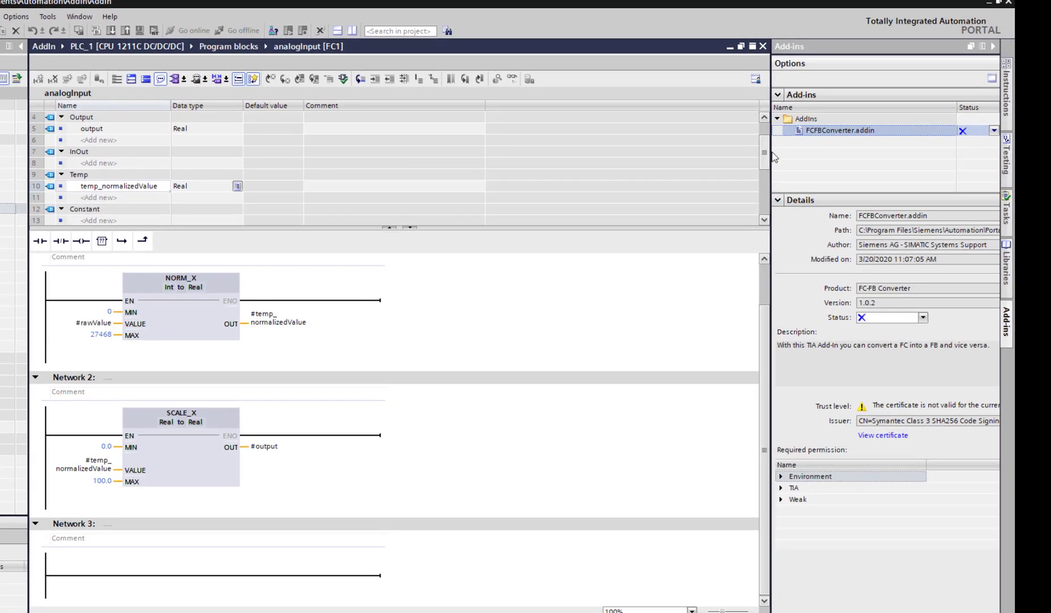
click(987, 133)
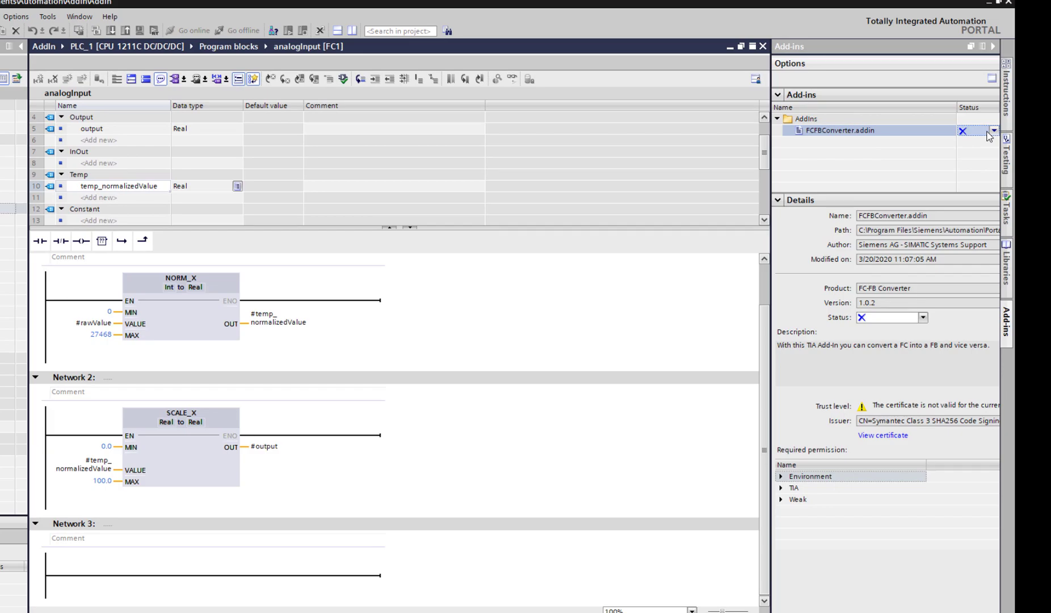
click(993, 131)
click(988, 151)
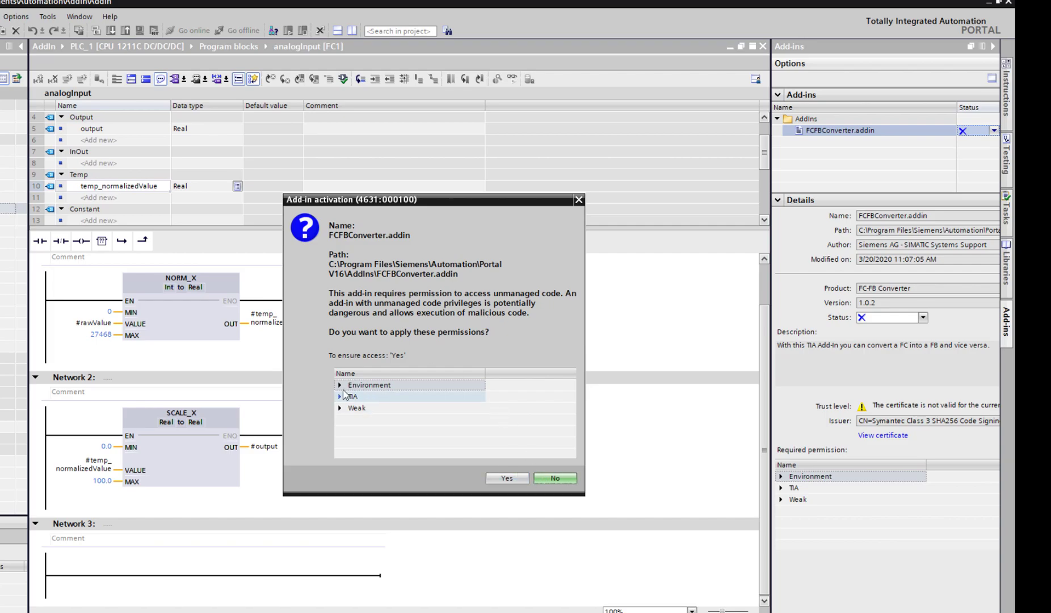
Review the Environment permission and grant the add-in its requested permissions.
click(339, 384)
click(340, 385)
click(339, 385)
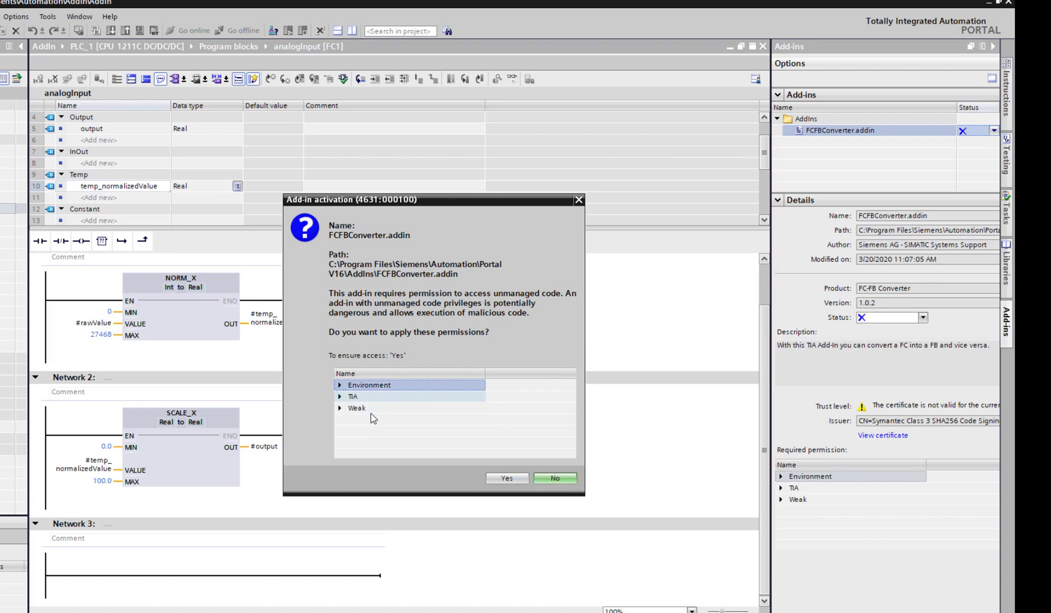
click(507, 478)
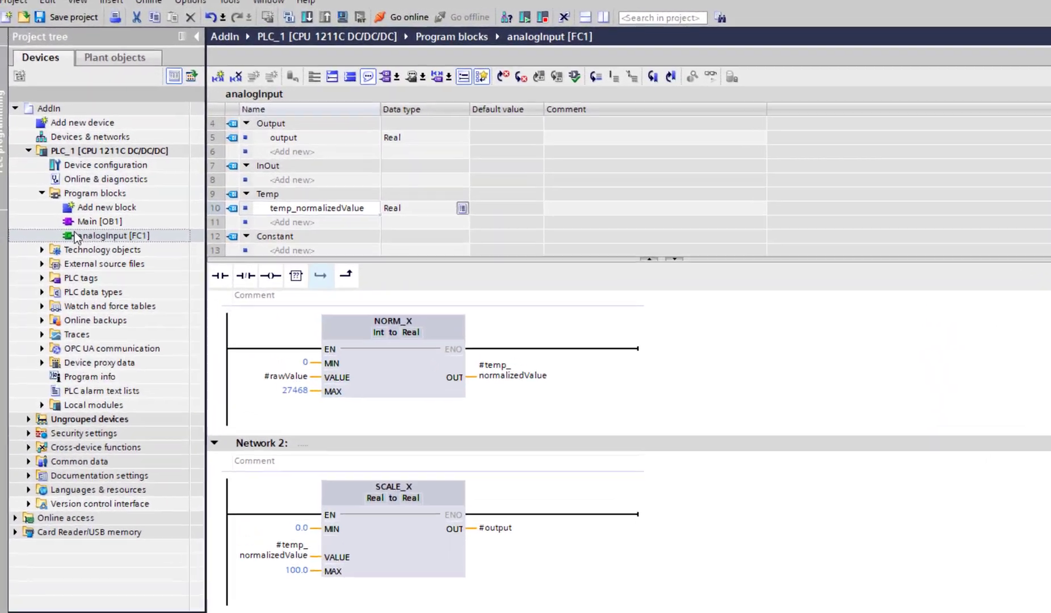
Convert analogInput [FC1] into a function block using FC-FB Converter > Convert to FB.
click(59, 176)
right_click(109, 286)
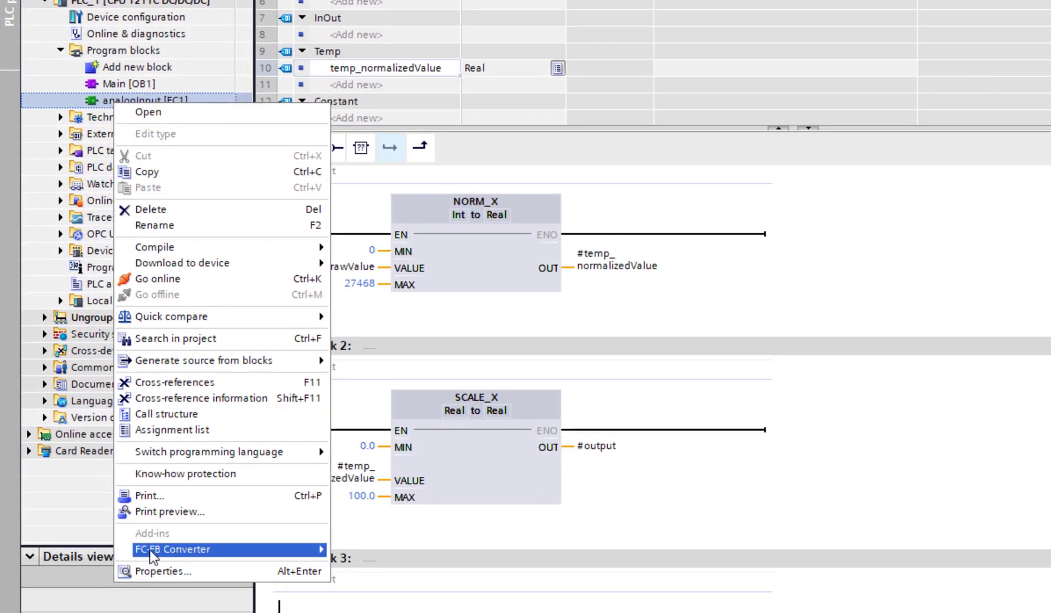
mouse_move(180, 551)
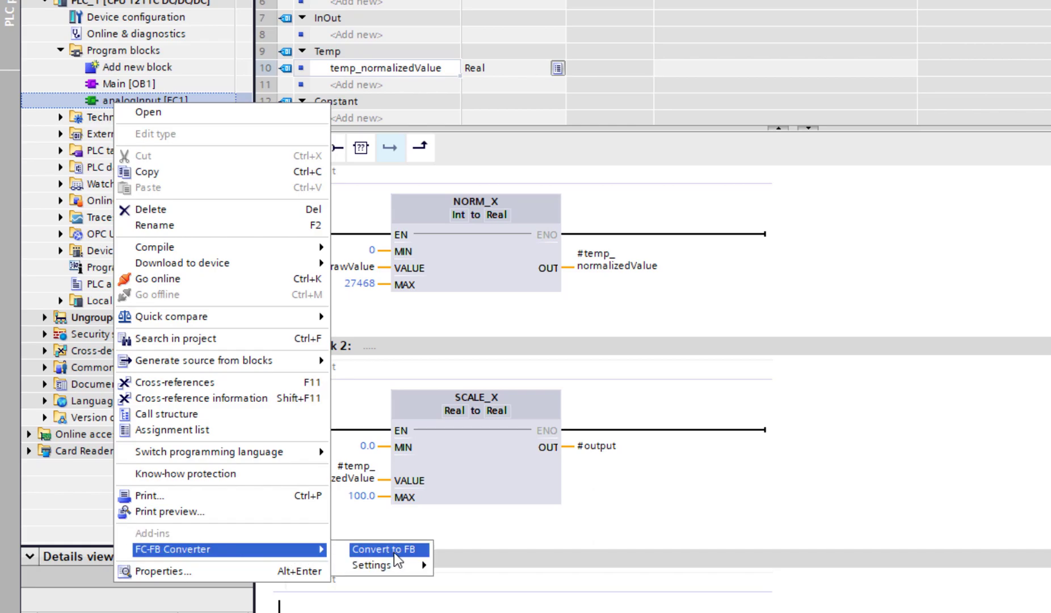
mouse_move(404, 569)
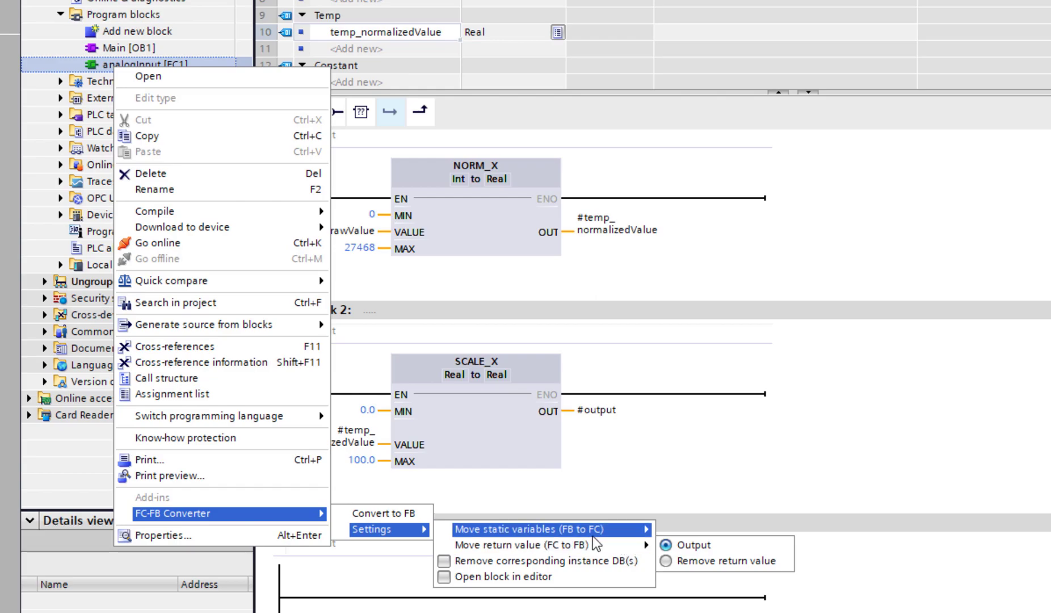
mouse_move(556, 534)
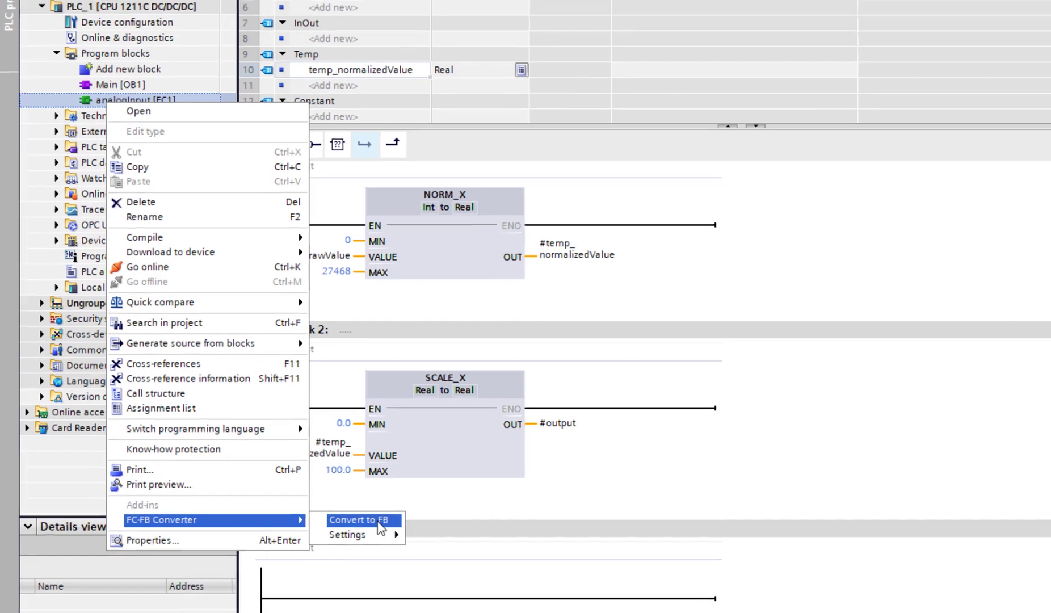
click(406, 514)
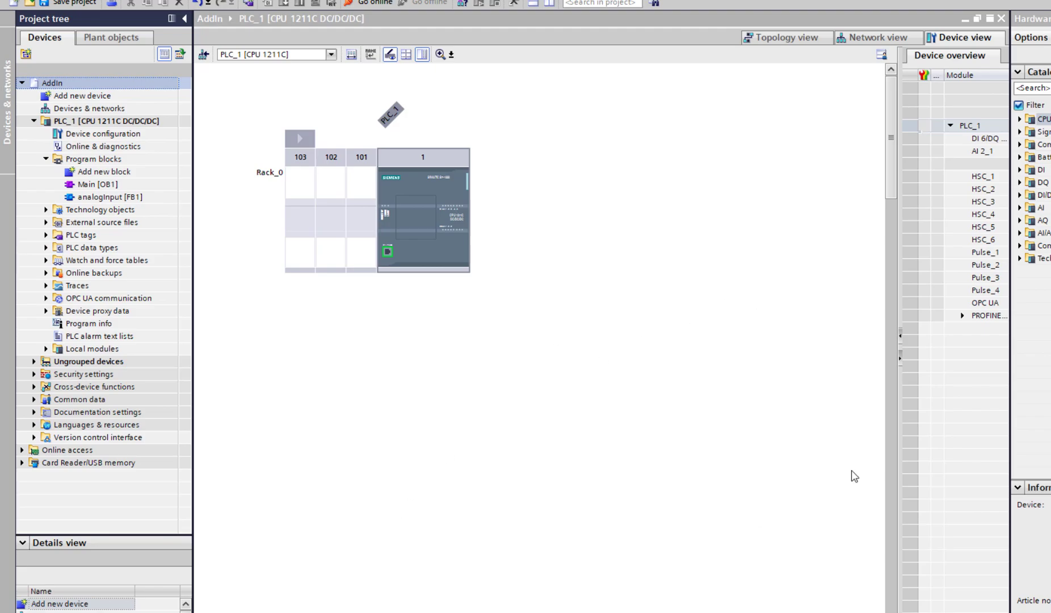
In analogInput [FB1], move temp_normalizedValue from Temp to Static and rename it static_normalizedValue.
click(136, 198)
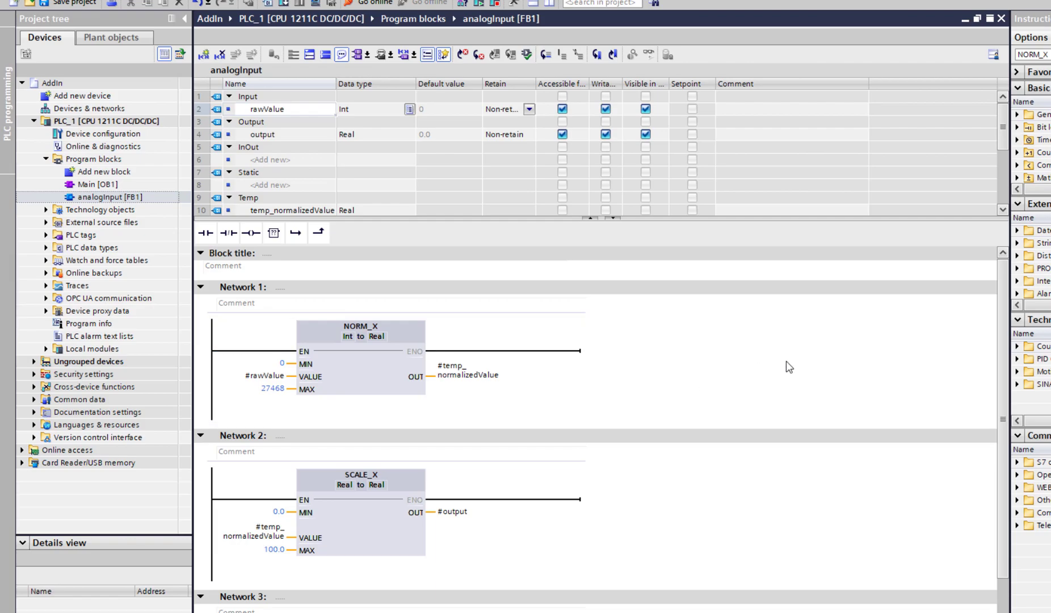
scroll(789, 366, down, 1)
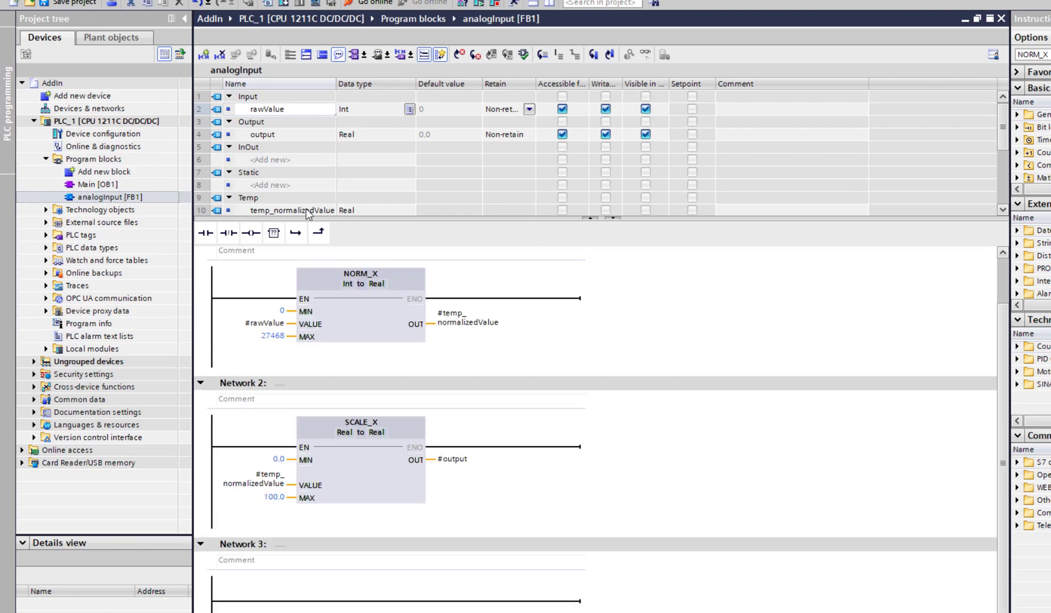
drag(306, 213, 212, 149)
click(270, 148)
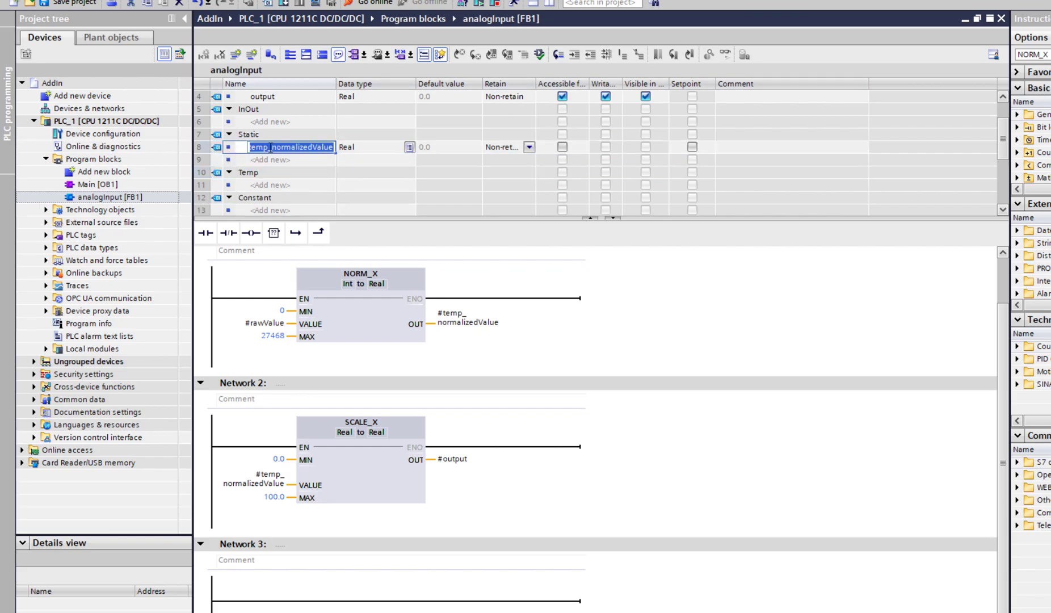
click(270, 148)
key(BackSpace)
key(BackSpace)
key(BackSpace)
key(BackSpace)
text(static)
key(Return)
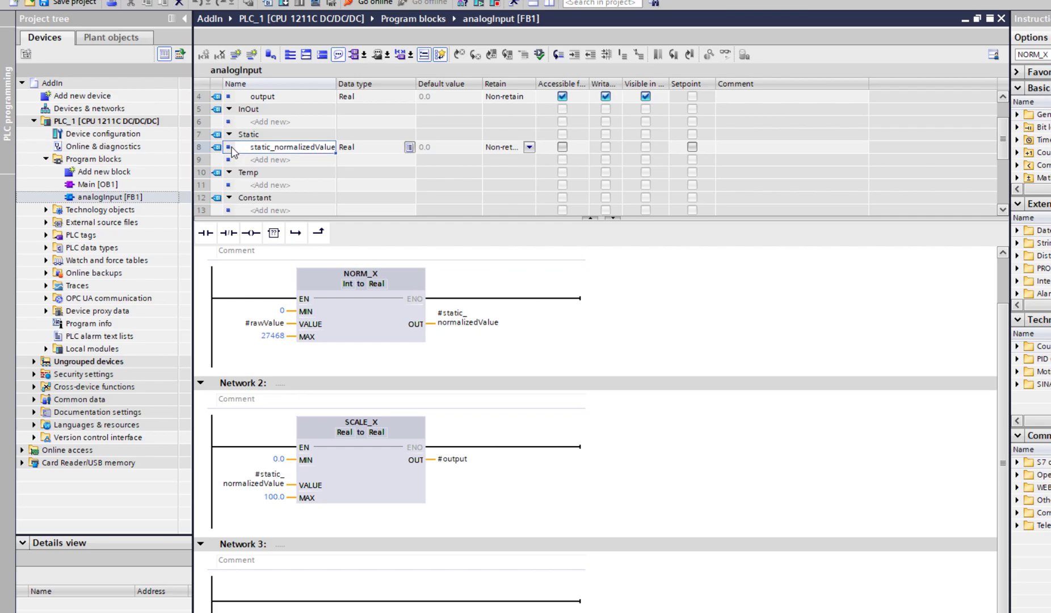
Open the Main [OB1] block from the Program blocks folder in the editor.
click(82, 184)
double_click(83, 185)
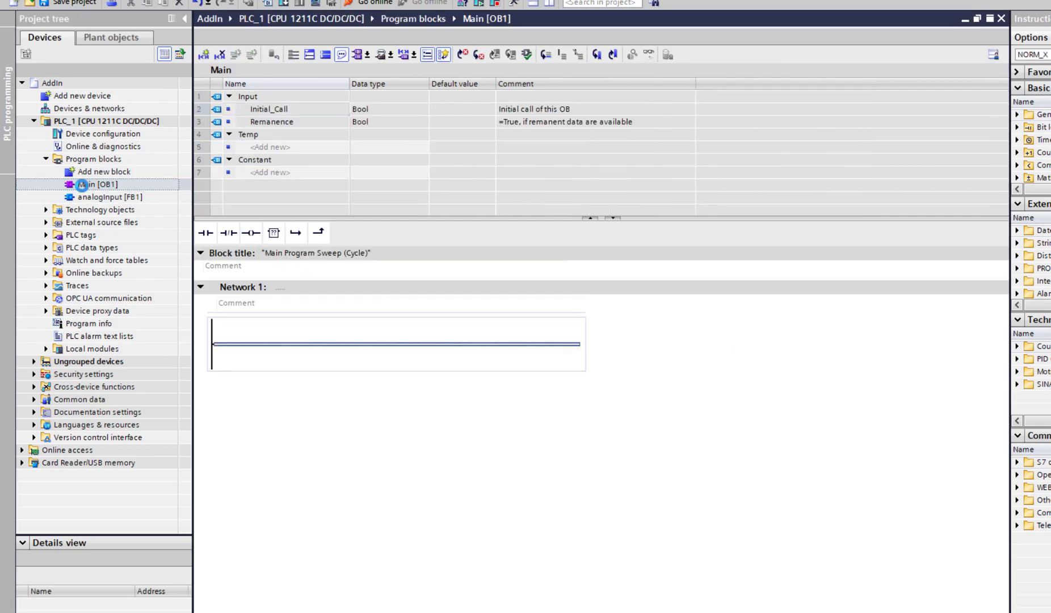